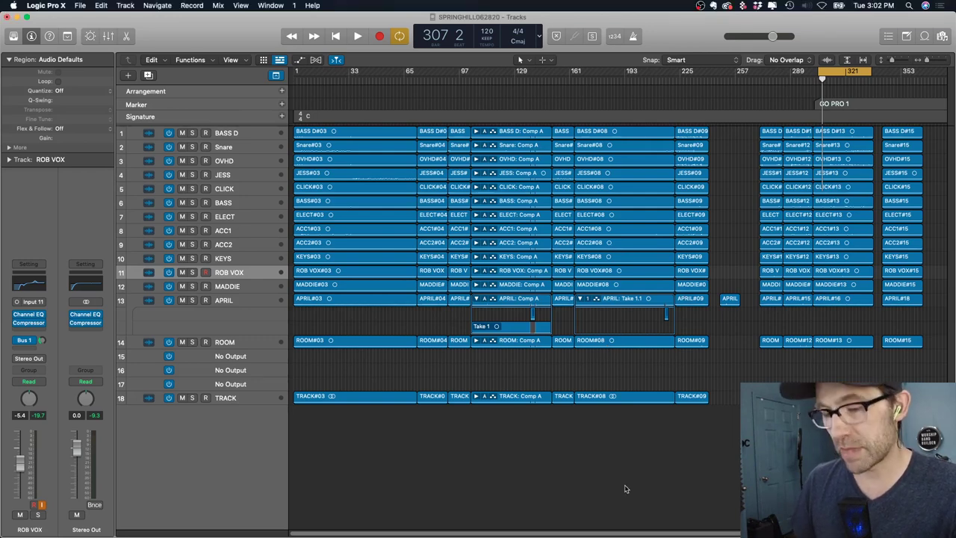
Start playback and lower the APRIL vocal fader to -18.5 dB in the Mixer
{"action": "key", "text": "x"}
{"action": "key", "text": "x"}
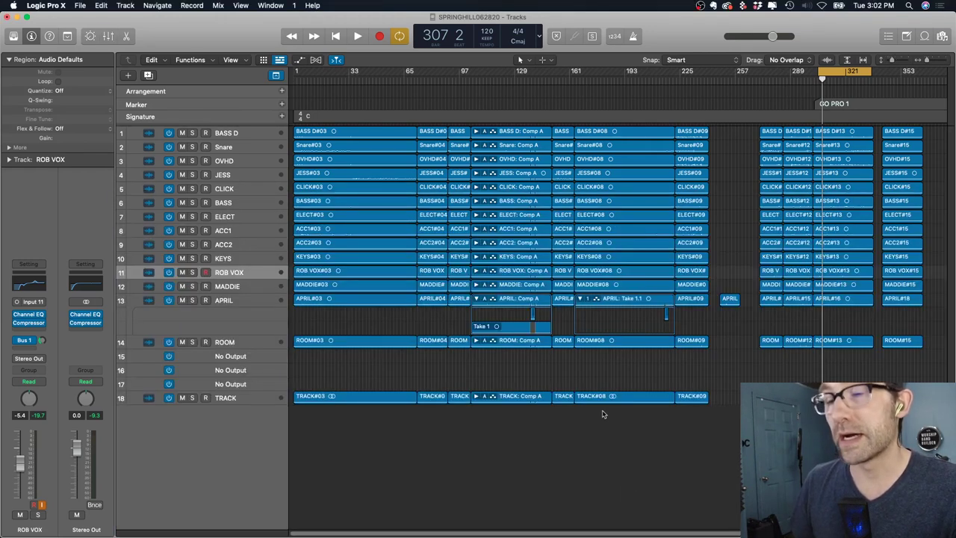
{"action": "key", "text": "x"}
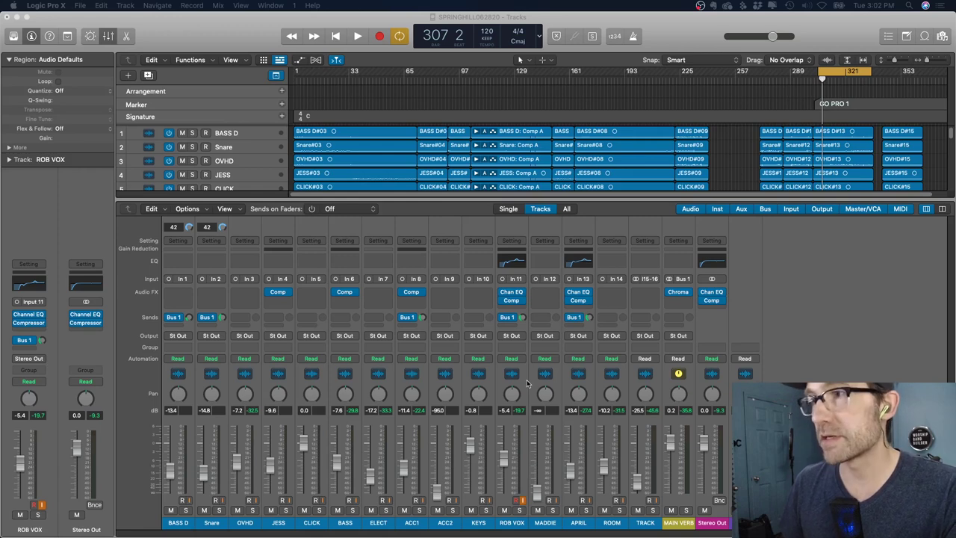
{"action": "left_click", "coordinate": [600, 313]}
{"action": "key", "text": "x"}
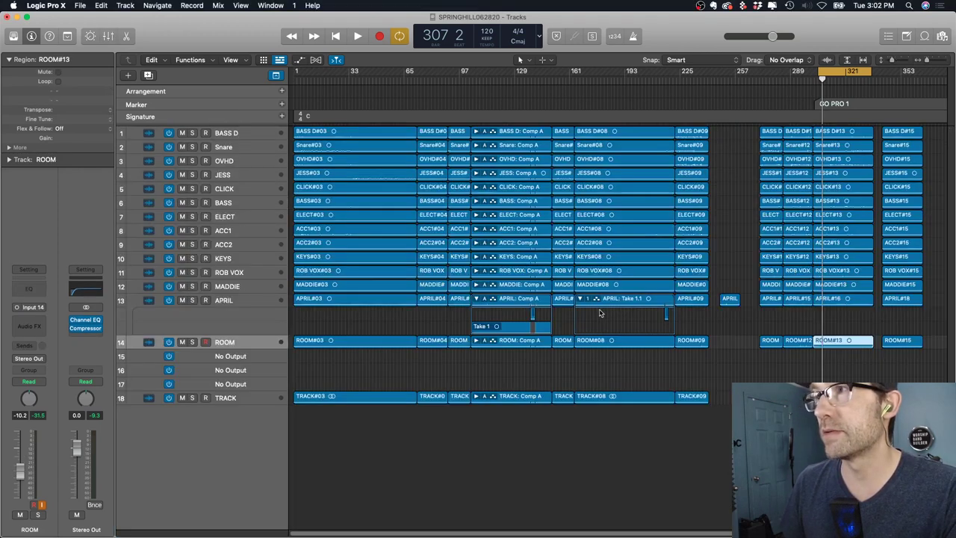
{"action": "key", "text": "space"}
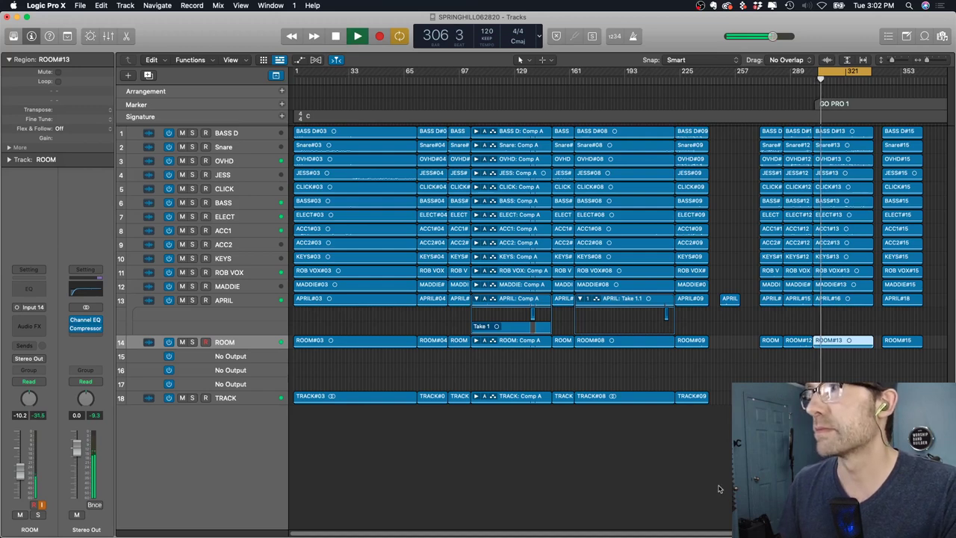
{"action": "left_click", "coordinate": [648, 384]}
{"action": "key", "text": "x"}
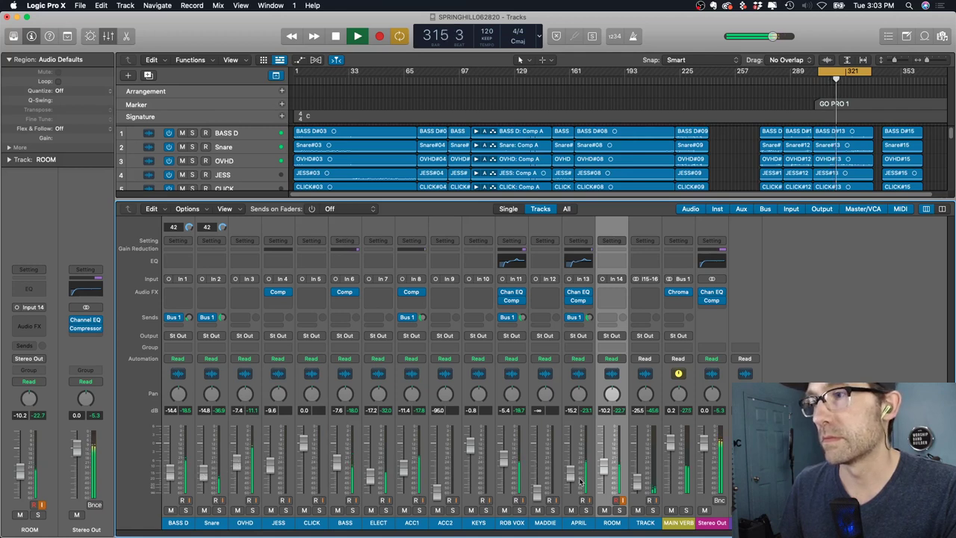
{"action": "left_click_drag", "start_coordinate": [580, 480], "coordinate": [580, 484]}
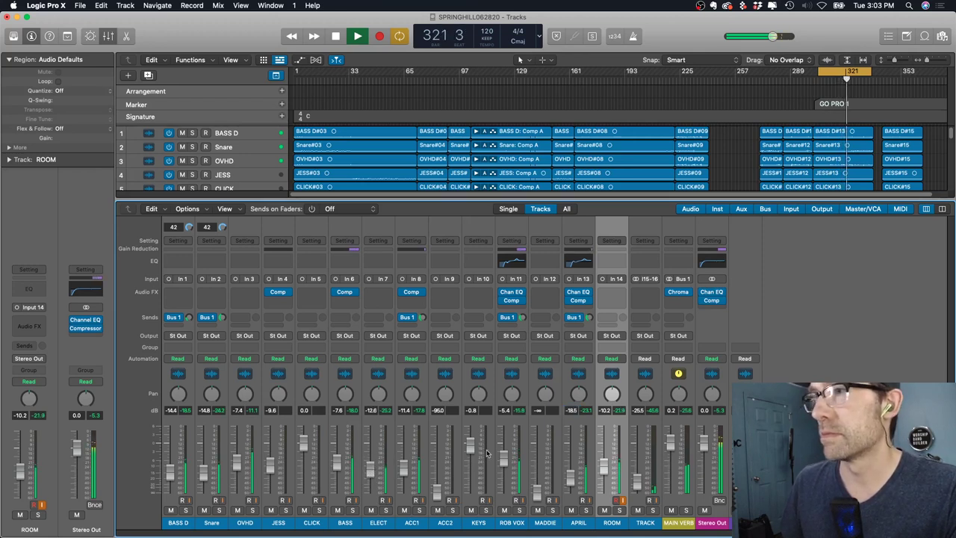
{"action": "key", "text": "space"}
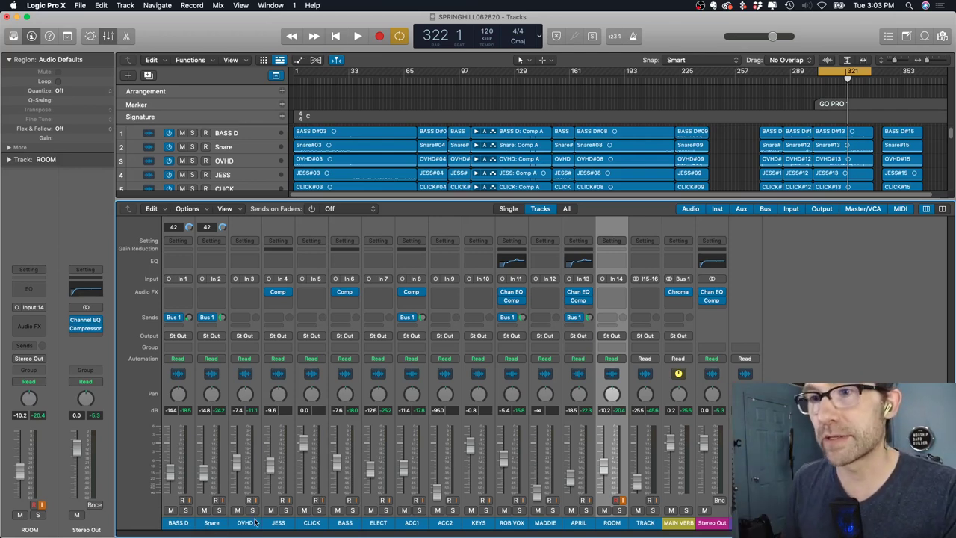
Solo OVHD, Snare and BASS D, and play from around bar 175 with cycle turned off
{"action": "left_click", "coordinate": [252, 510]}
{"action": "left_click", "coordinate": [219, 510]}
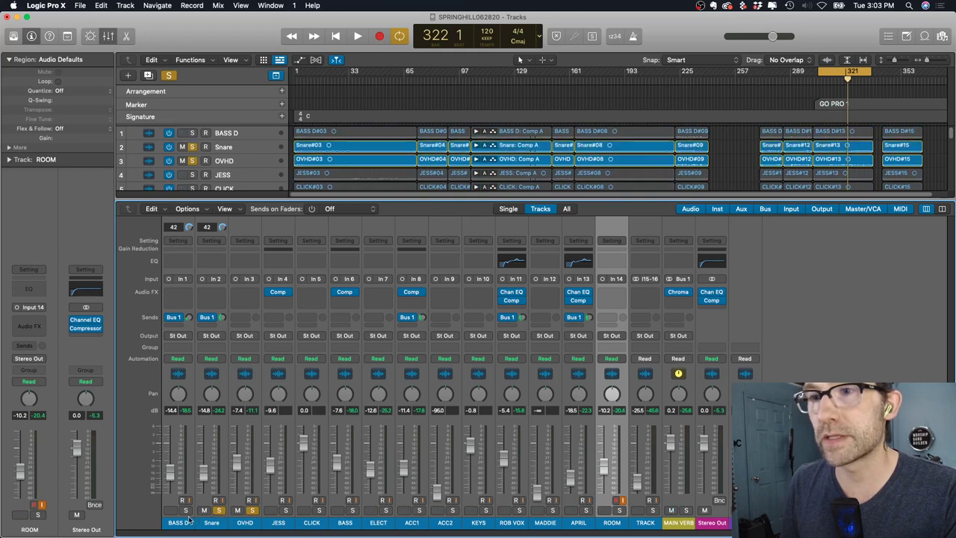
{"action": "left_click", "coordinate": [185, 510]}
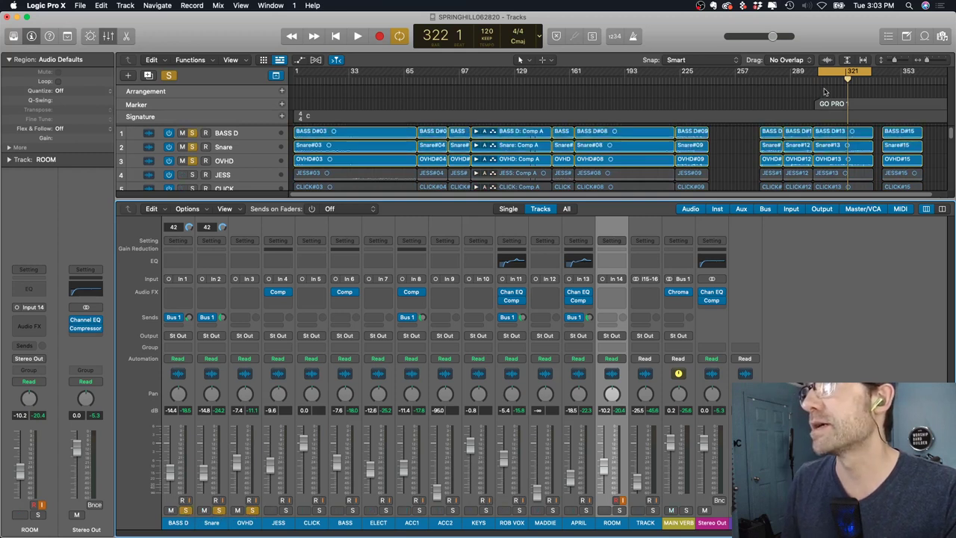
{"action": "left_click", "coordinate": [595, 88]}
{"action": "key", "text": "space"}
{"action": "key", "text": "space"}
{"action": "left_click", "coordinate": [828, 70]}
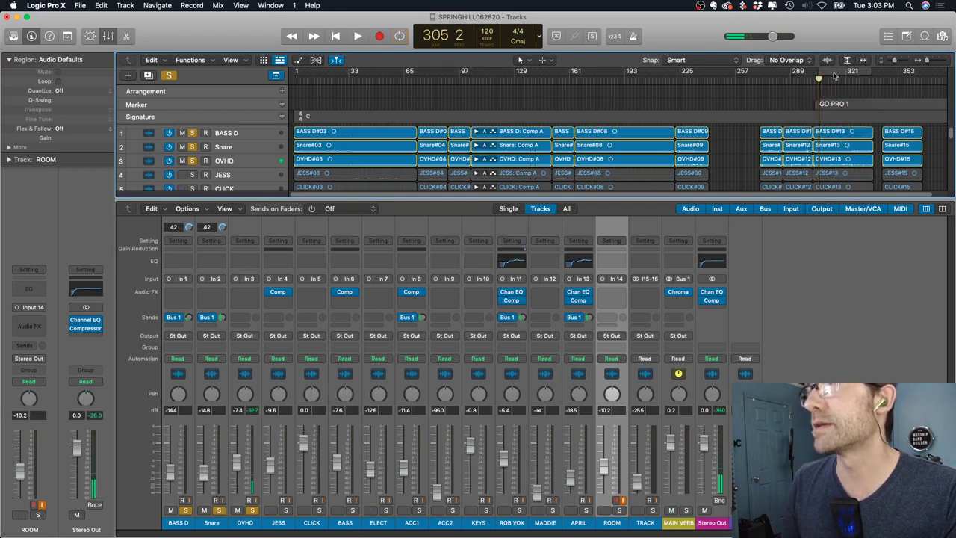
{"action": "left_click", "coordinate": [596, 78]}
{"action": "key", "text": "space"}
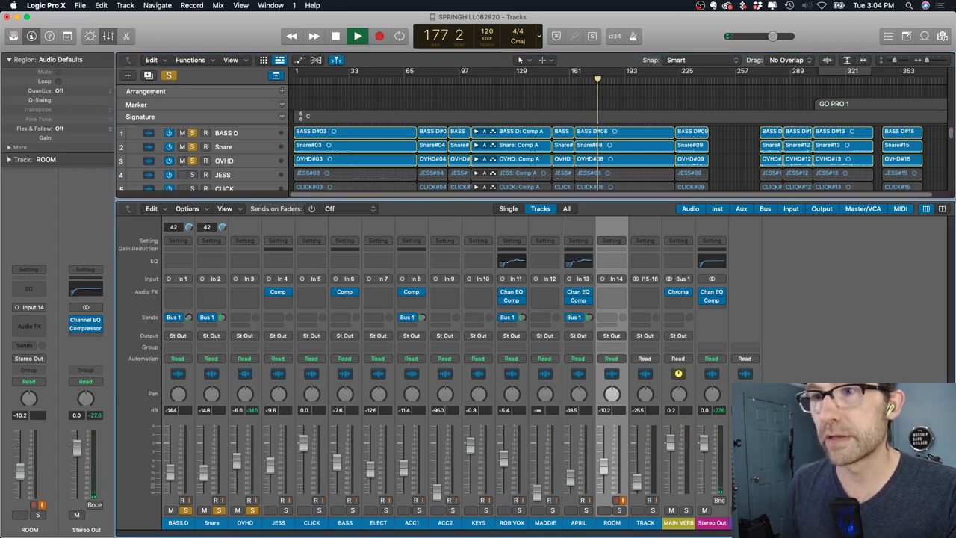
Raise BASS D to -10.0 dB from bar 27, briefly solo MAIN VERB, then unsolo OVHD
{"action": "left_click", "coordinate": [339, 82]}
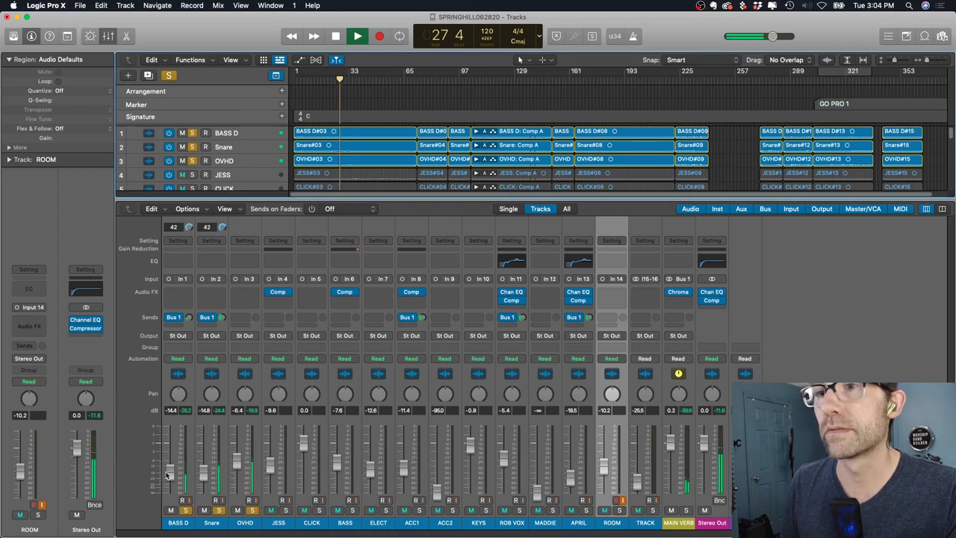
{"action": "left_click_drag", "start_coordinate": [171, 472], "coordinate": [178, 467]}
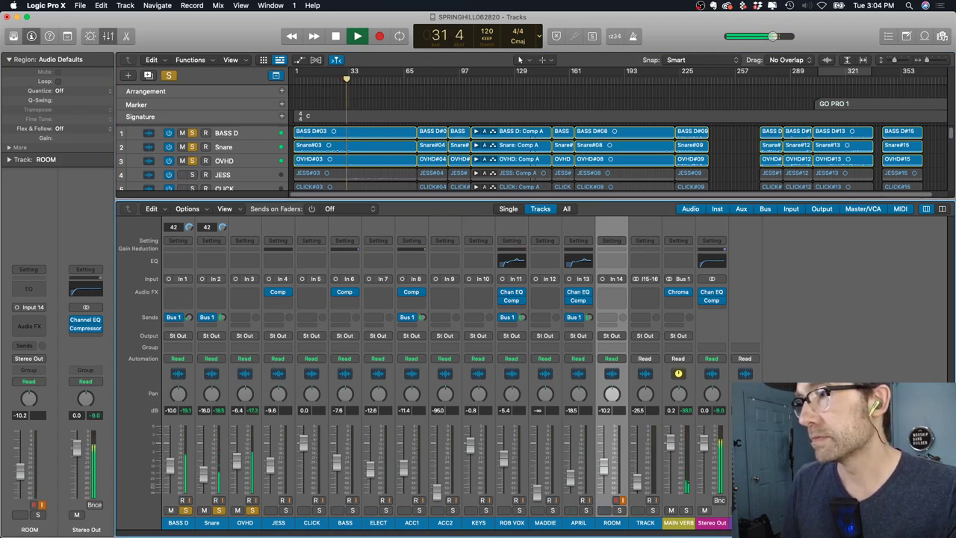
{"action": "left_click", "coordinate": [685, 511]}
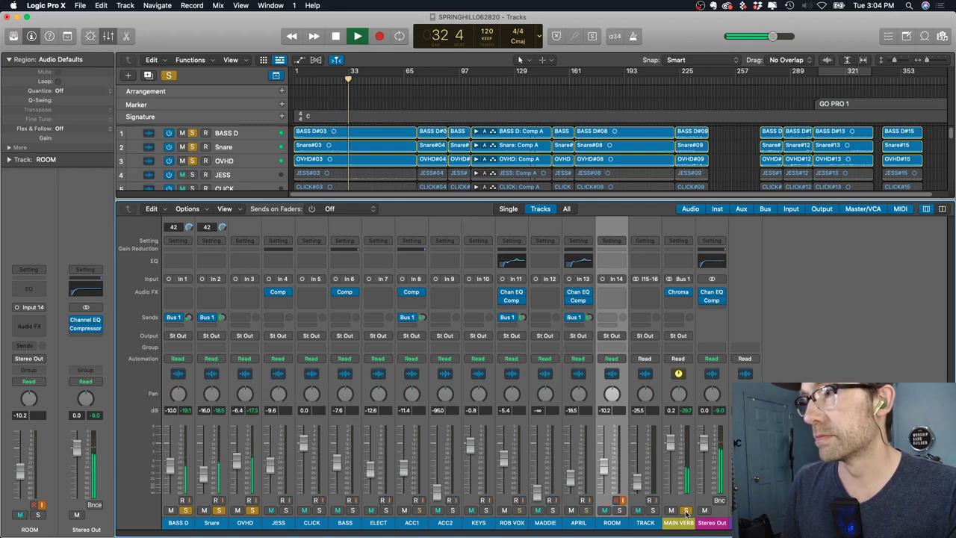
{"action": "left_click", "coordinate": [685, 511]}
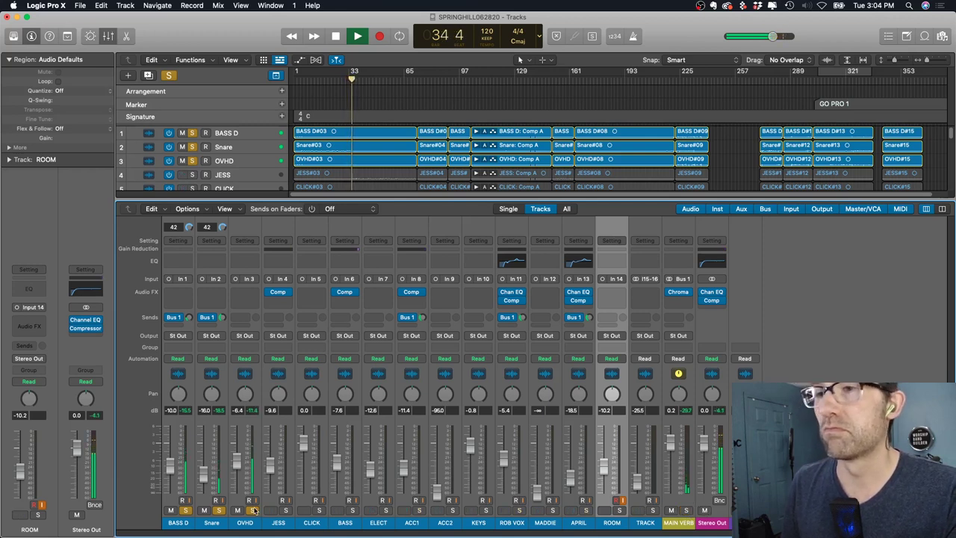
{"action": "left_click", "coordinate": [336, 81]}
{"action": "left_click", "coordinate": [253, 510]}
Unsolo Snare and BASS D, then set BASS D -5.7, Snare -12.2, OVHD -6.2, ELECT -16.2 dB
{"action": "left_click", "coordinate": [219, 510]}
{"action": "left_click", "coordinate": [185, 510]}
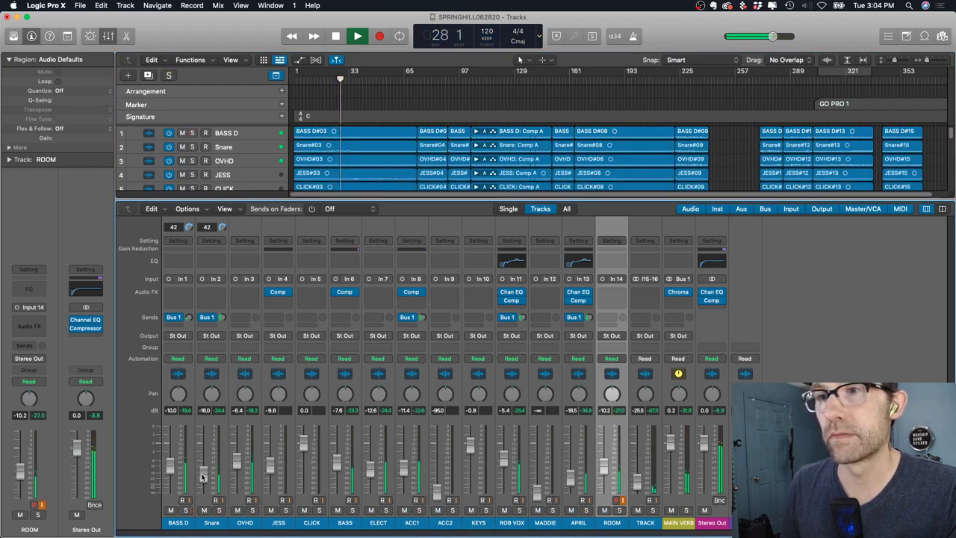
{"action": "left_click_drag", "start_coordinate": [203, 474], "coordinate": [170, 457]}
{"action": "left_click_drag", "start_coordinate": [236, 457], "coordinate": [236, 461]}
{"action": "left_click_drag", "start_coordinate": [371, 475], "coordinate": [372, 483]}
{"action": "left_click_drag", "start_coordinate": [171, 457], "coordinate": [212, 469]}
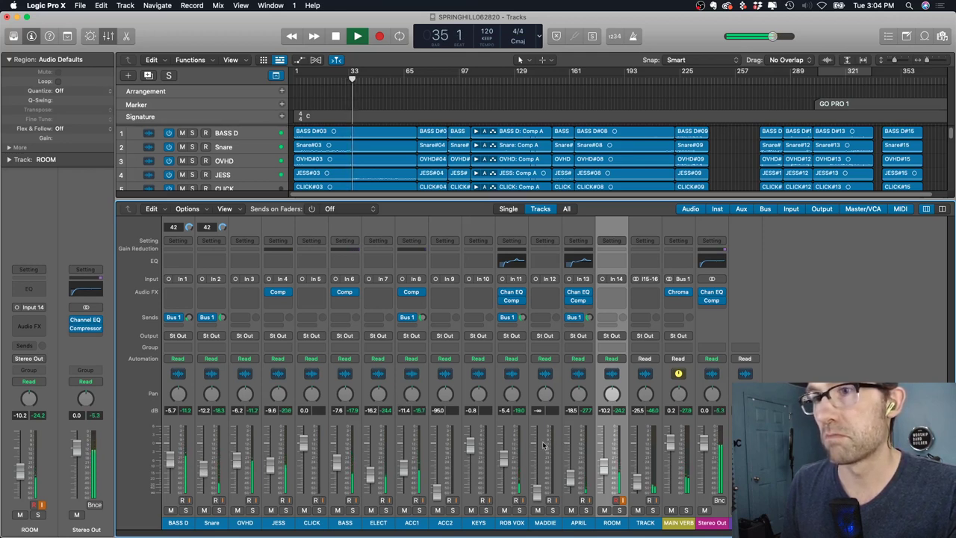
{"action": "key", "text": "space"}
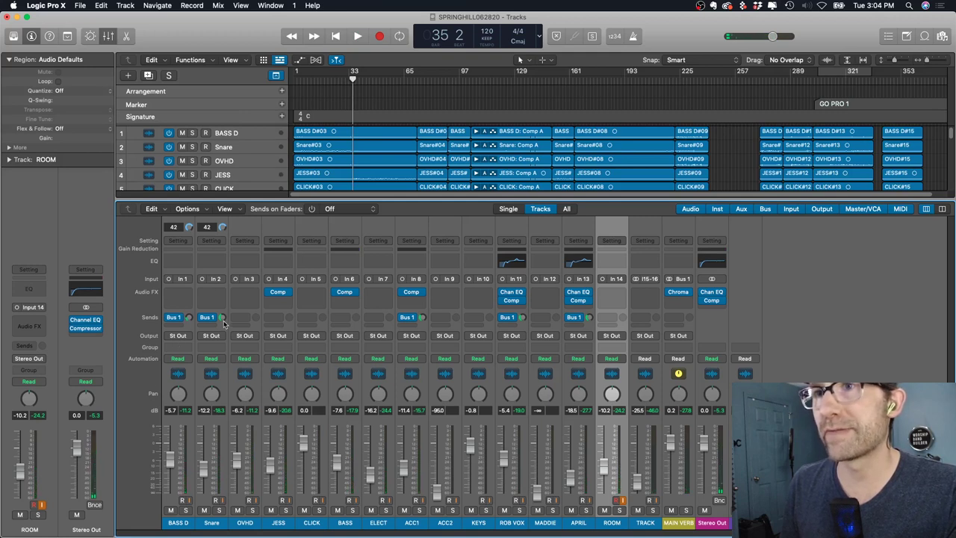
{"action": "left_click", "coordinate": [689, 522]}
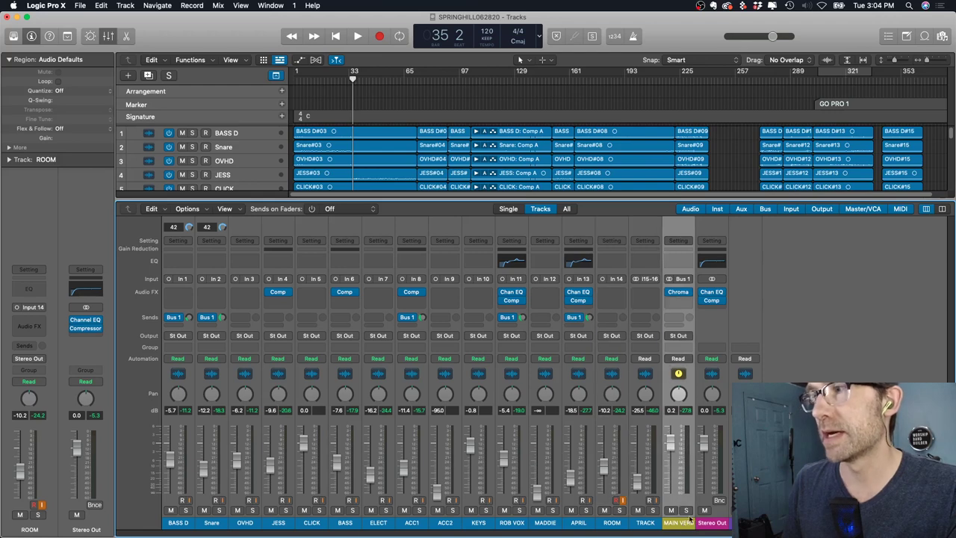
{"action": "left_click", "coordinate": [681, 292]}
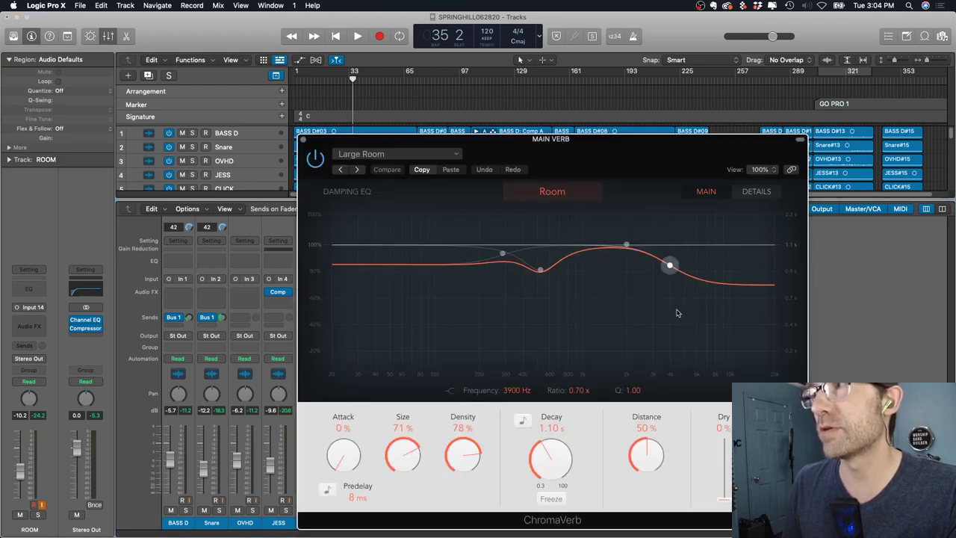
{"action": "left_click", "coordinate": [302, 140]}
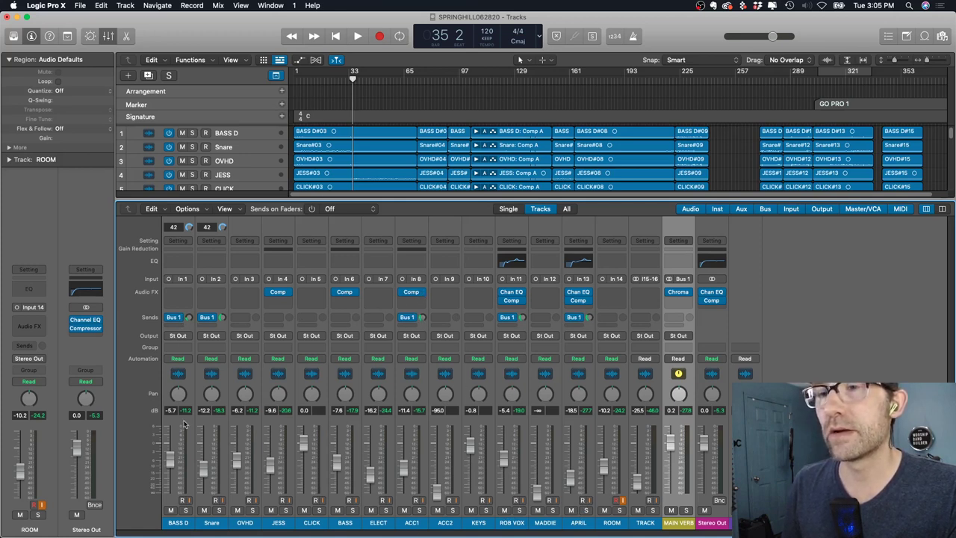
Raise the Snare fader to -7.4 dB and listen back from bar 24
{"action": "left_click_drag", "start_coordinate": [206, 464], "coordinate": [205, 454]}
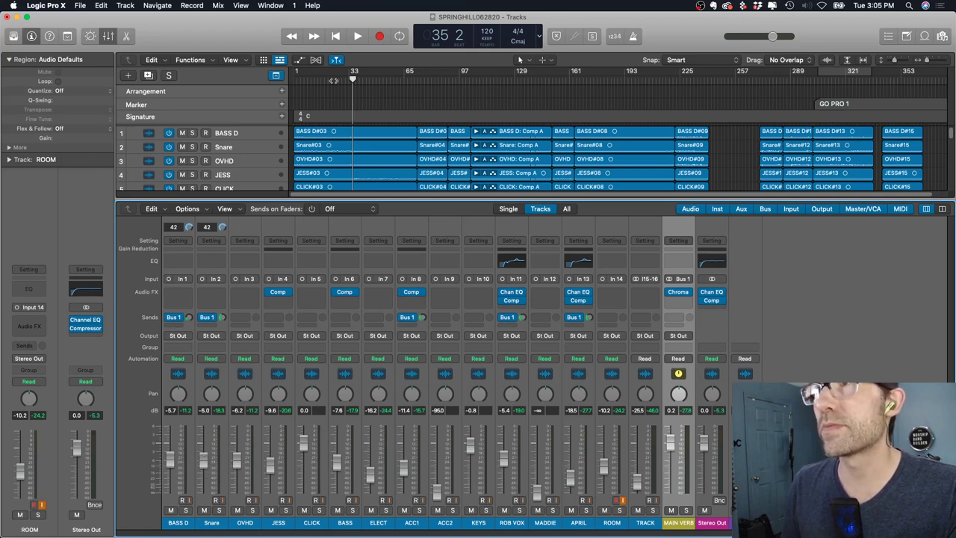
{"action": "key", "text": "space"}
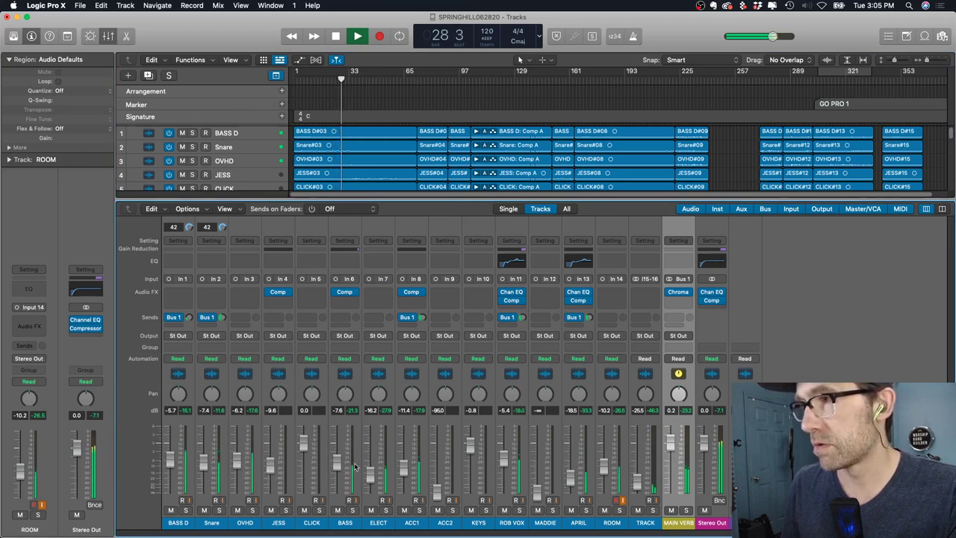
{"action": "key", "text": "space"}
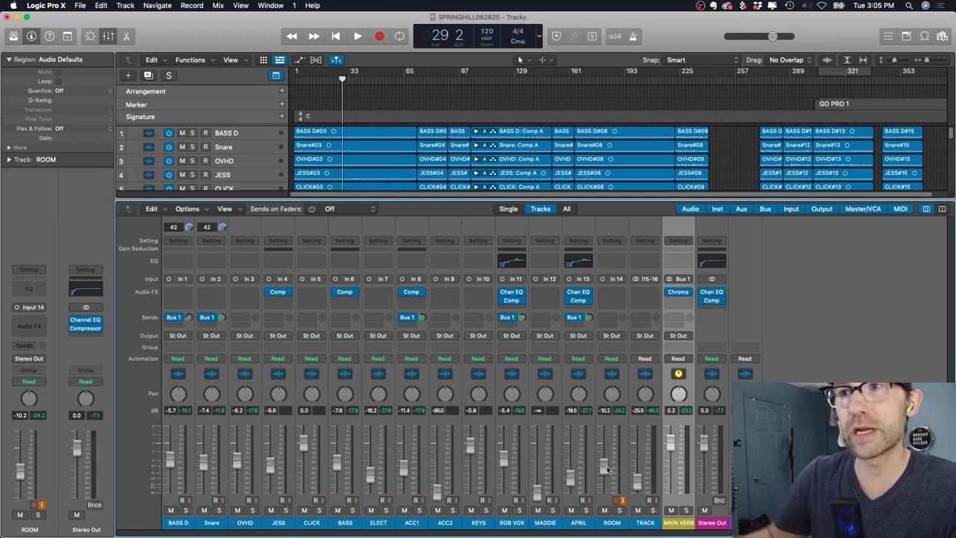
{"action": "mouse_move", "coordinate": [588, 302]}
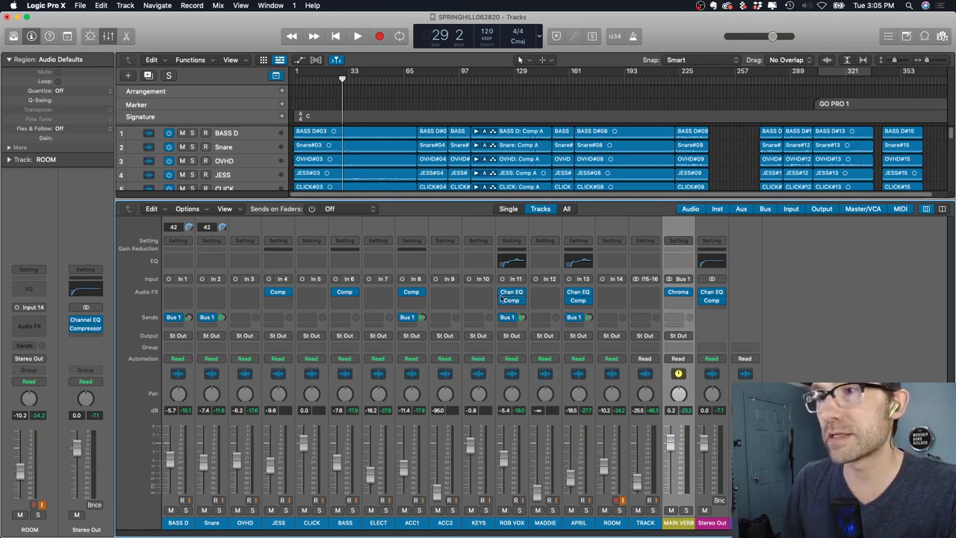
Play from bar 174, setting TRACK to -24.5 dB and APRIL to -7.6 dB
{"action": "left_click", "coordinate": [590, 80]}
{"action": "key", "text": "space"}
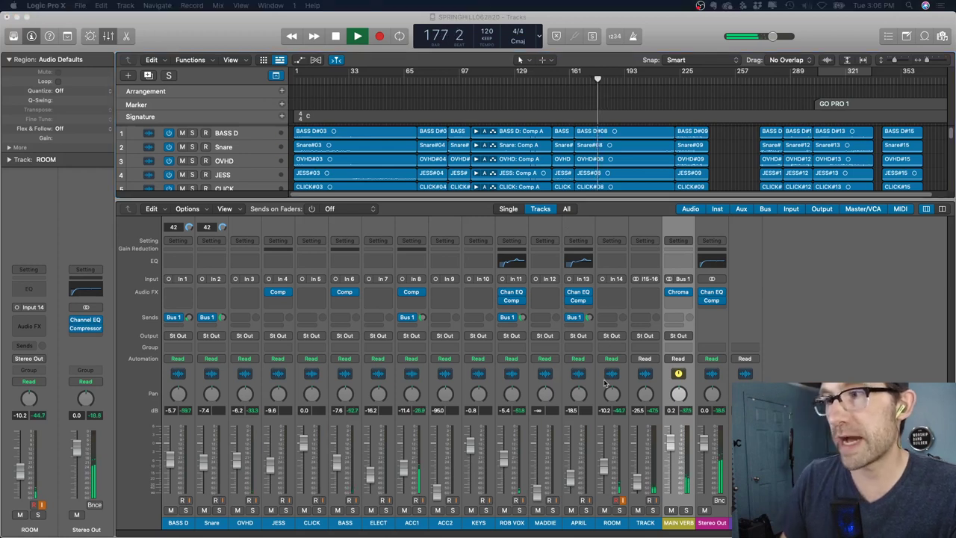
{"action": "mouse_move", "coordinate": [637, 478]}
{"action": "left_mouse_down"}
{"action": "mouse_move", "coordinate": [637, 458]}
{"action": "mouse_move", "coordinate": [638, 484]}
{"action": "left_mouse_up"}
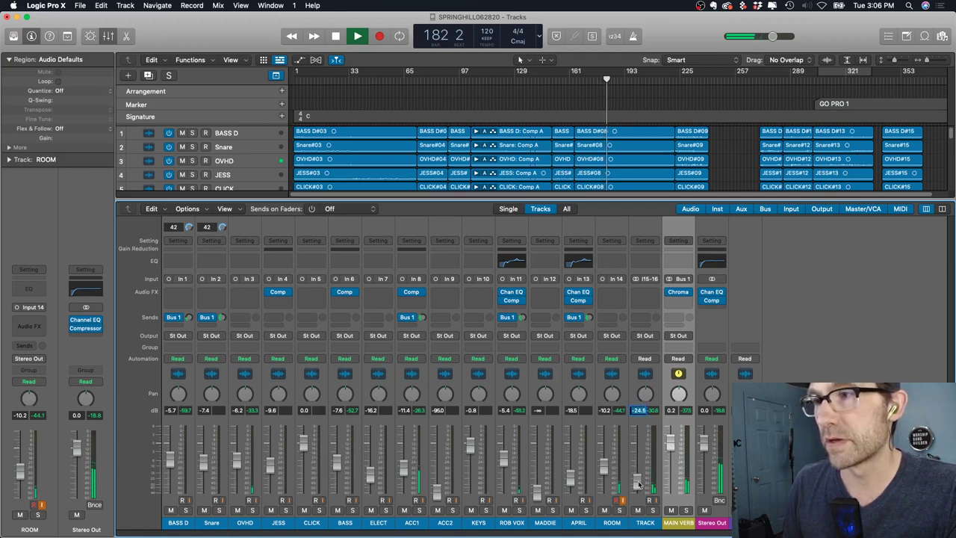
{"action": "mouse_move", "coordinate": [570, 481]}
{"action": "left_mouse_down"}
{"action": "mouse_move", "coordinate": [571, 445]}
{"action": "mouse_move", "coordinate": [572, 463]}
{"action": "left_mouse_up"}
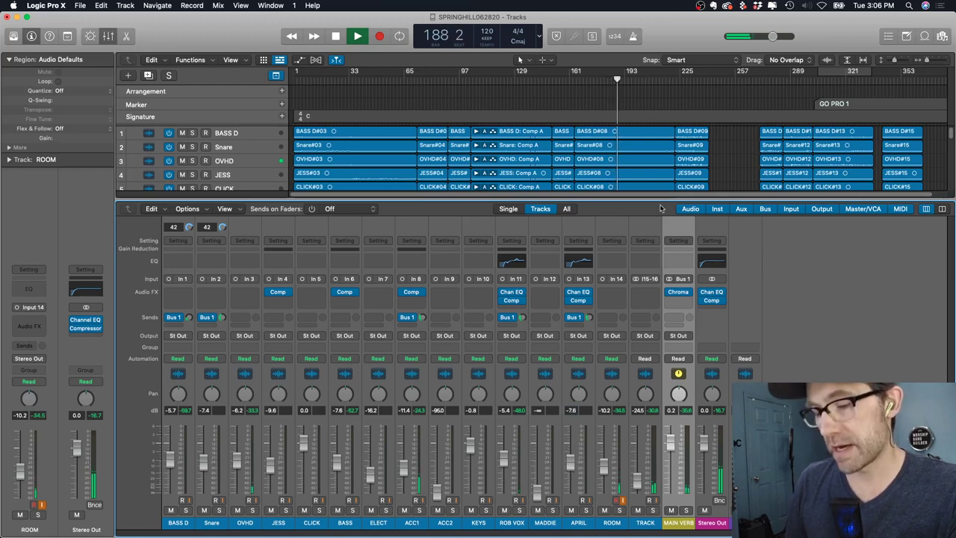
Hide the mixer, stop playback and expand the APRIL take folder near bar 161
{"action": "key", "text": "x"}
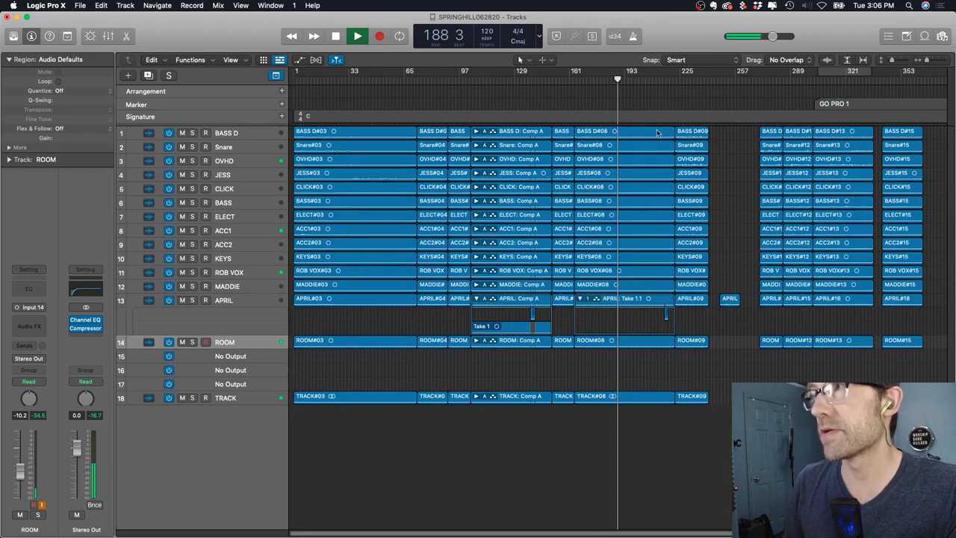
{"action": "left_click", "coordinate": [642, 303]}
{"action": "left_click", "coordinate": [649, 312]}
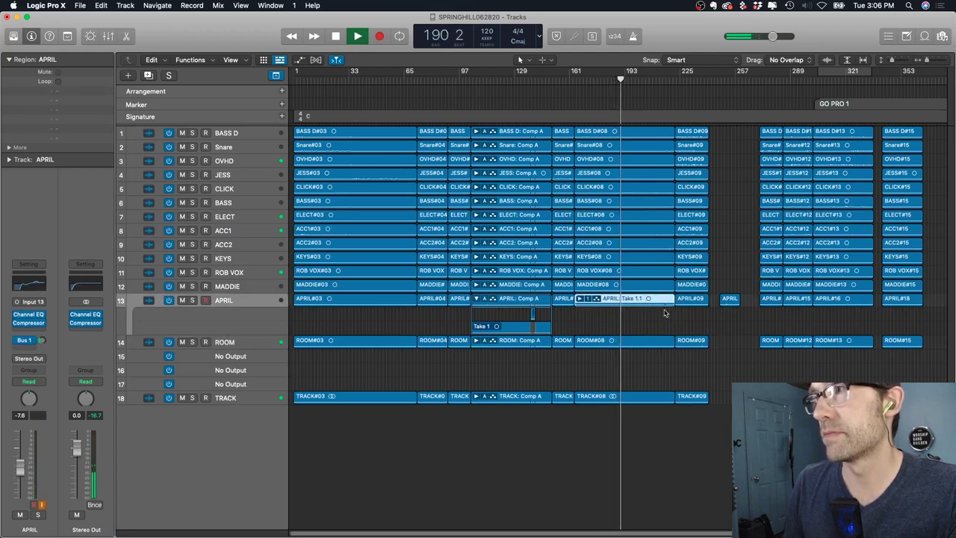
{"action": "left_click", "coordinate": [239, 302]}
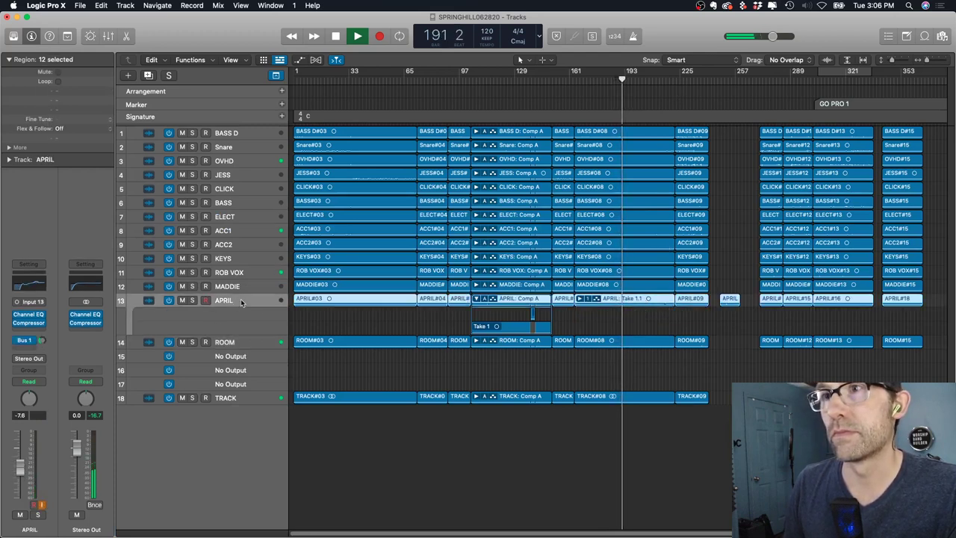
{"action": "key", "text": "space"}
{"action": "left_click", "coordinate": [580, 299]}
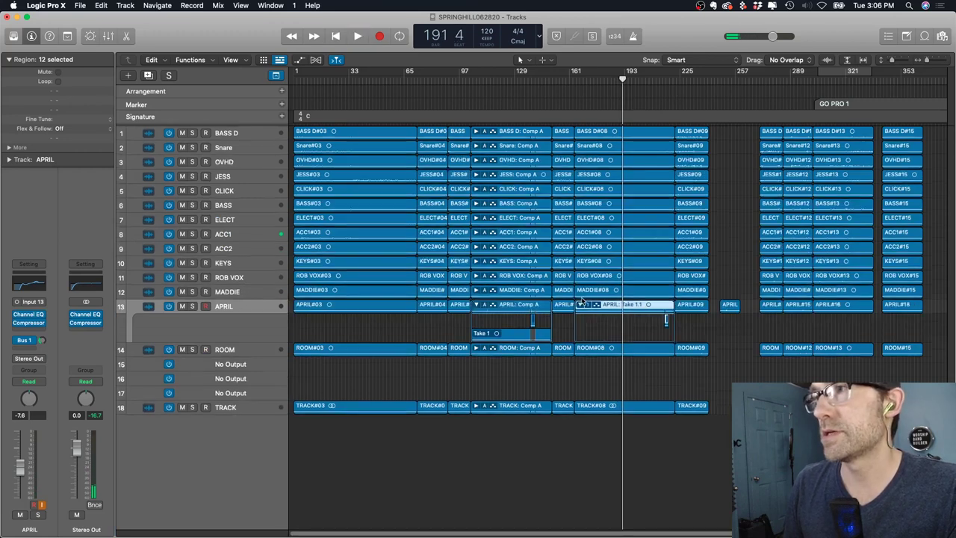
Inspect the APRIL take folder's take options, delete it and undo, then play from bar 225
{"action": "left_click", "coordinate": [685, 324]}
{"action": "left_click", "coordinate": [669, 306]}
{"action": "left_click", "coordinate": [561, 306]}
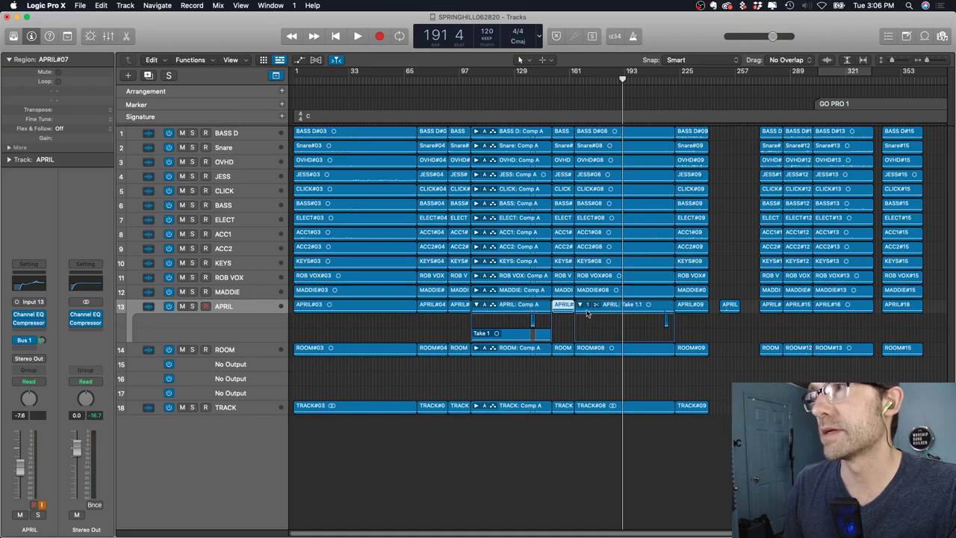
{"action": "left_click", "coordinate": [655, 308]}
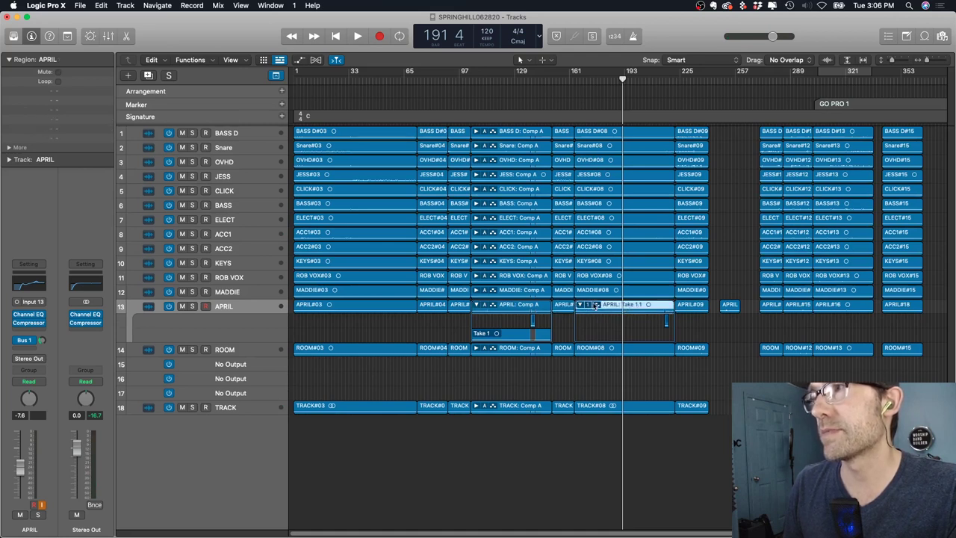
{"action": "left_click", "coordinate": [588, 306]}
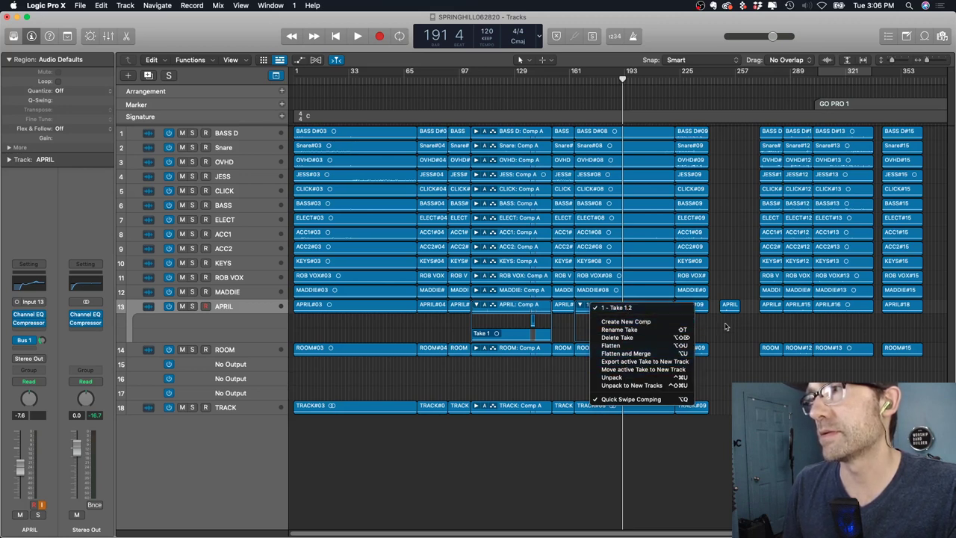
{"action": "left_click", "coordinate": [681, 324]}
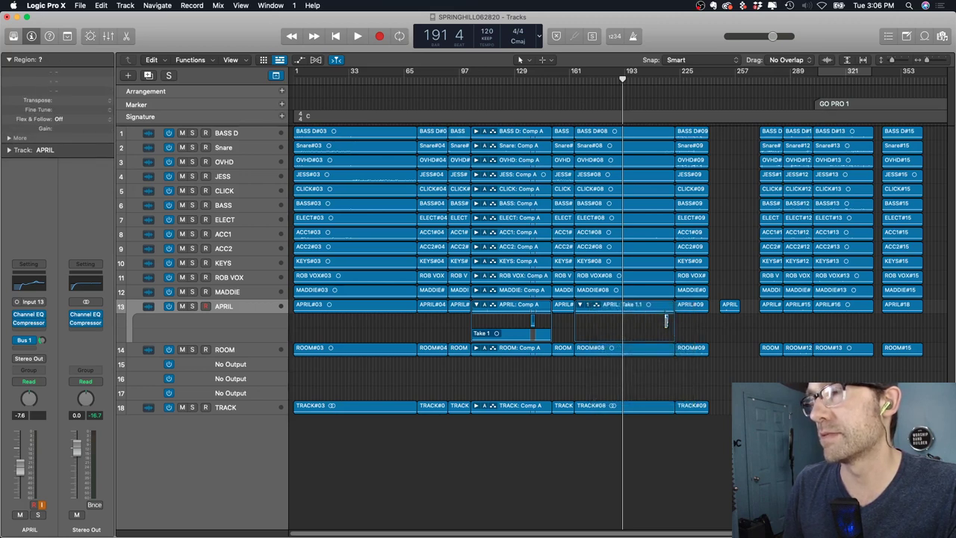
{"action": "key", "text": "Delete"}
{"action": "key", "text": "super+z"}
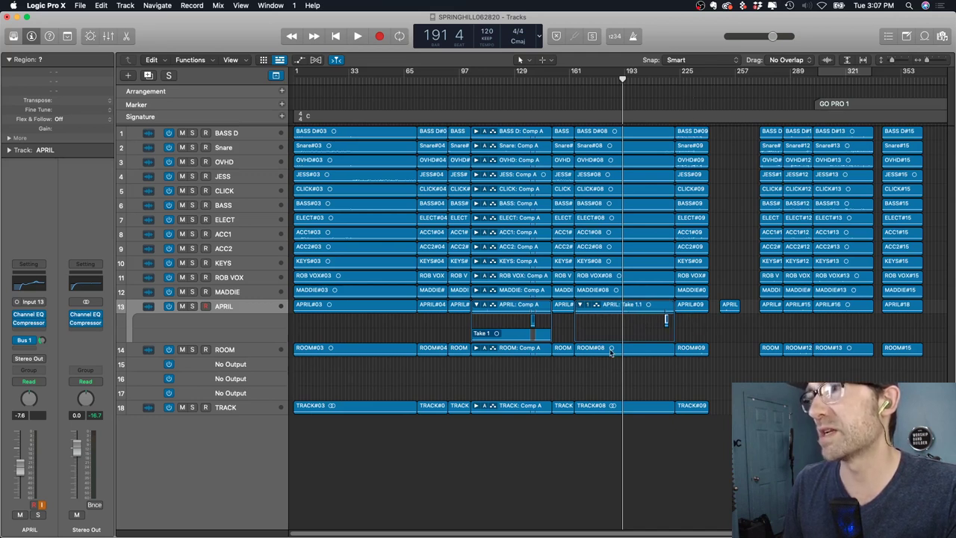
{"action": "left_click", "coordinate": [680, 83]}
{"action": "key", "text": "space"}
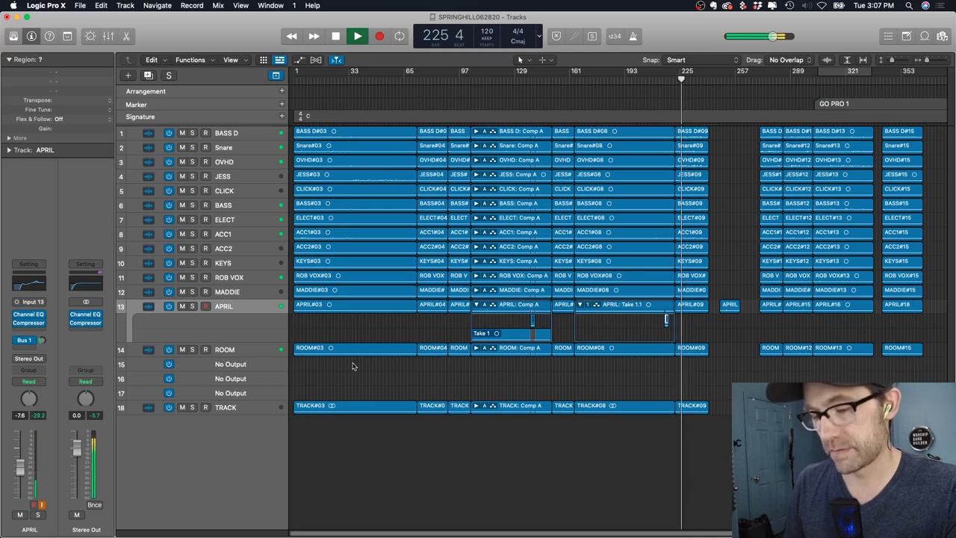
Check the APRIL take region's options, stop playback, and toggle the APRIL take folder
{"action": "right_click", "coordinate": [634, 309]}
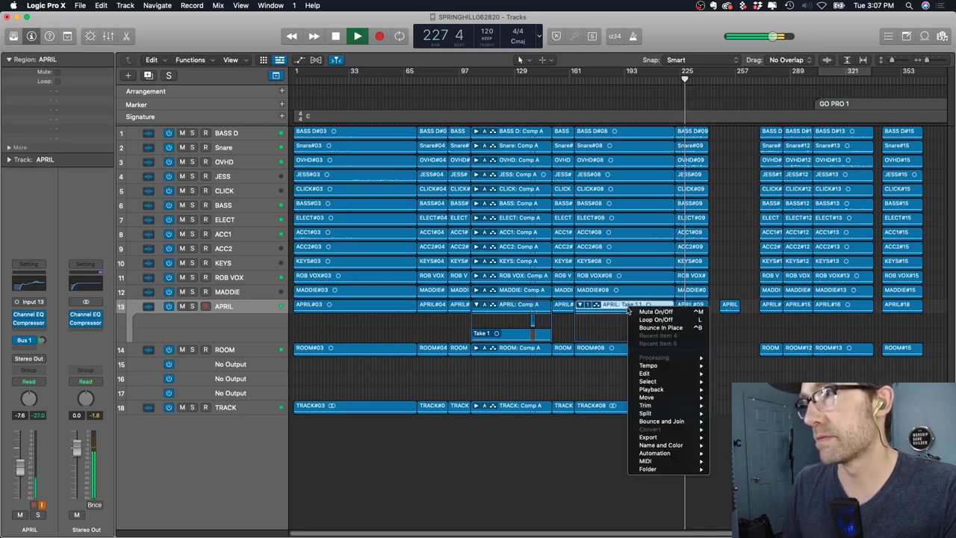
{"action": "key", "text": "Escape"}
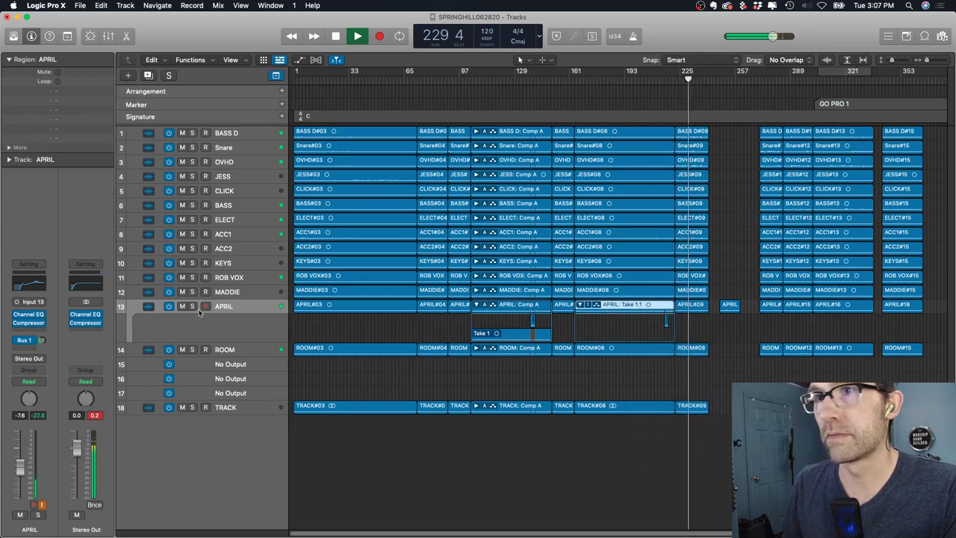
{"action": "key", "text": "x"}
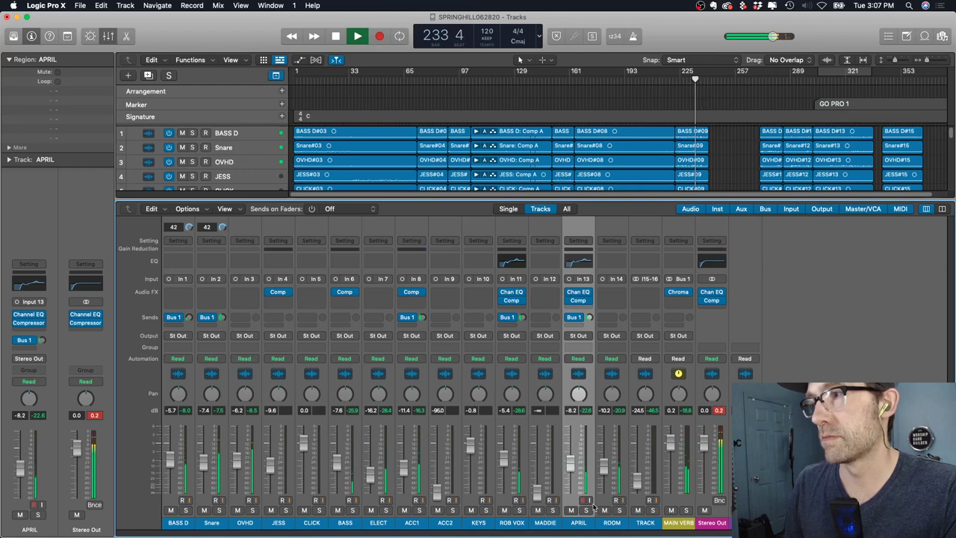
{"action": "key", "text": "space"}
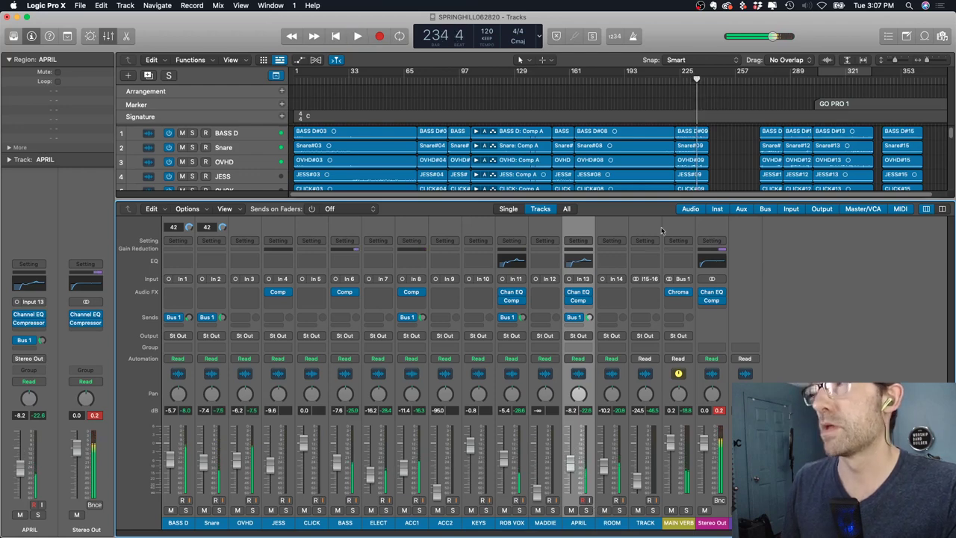
{"action": "key", "text": "x"}
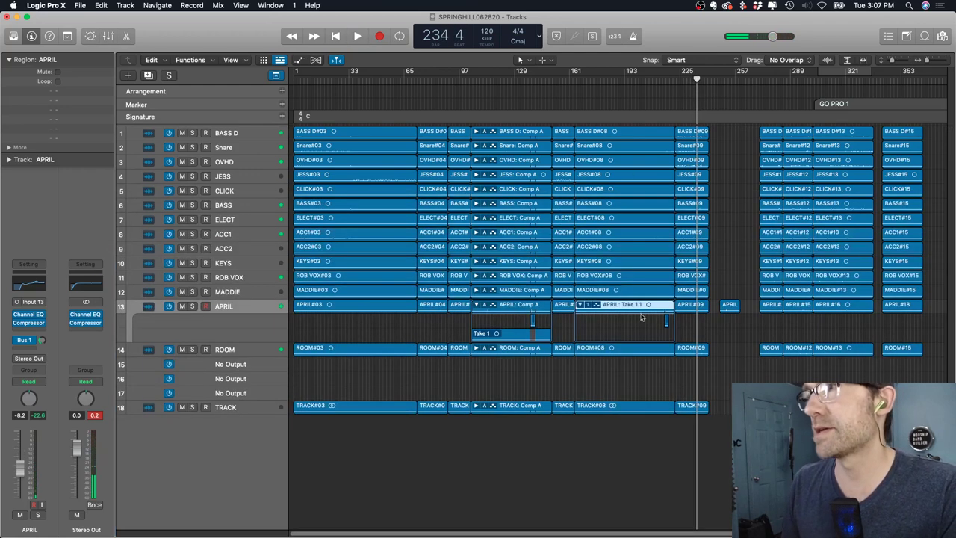
{"action": "left_click", "coordinate": [580, 306]}
{"action": "left_click", "coordinate": [579, 305]}
{"action": "left_click", "coordinate": [579, 306]}
{"action": "left_click", "coordinate": [579, 305]}
{"action": "left_click", "coordinate": [675, 320]}
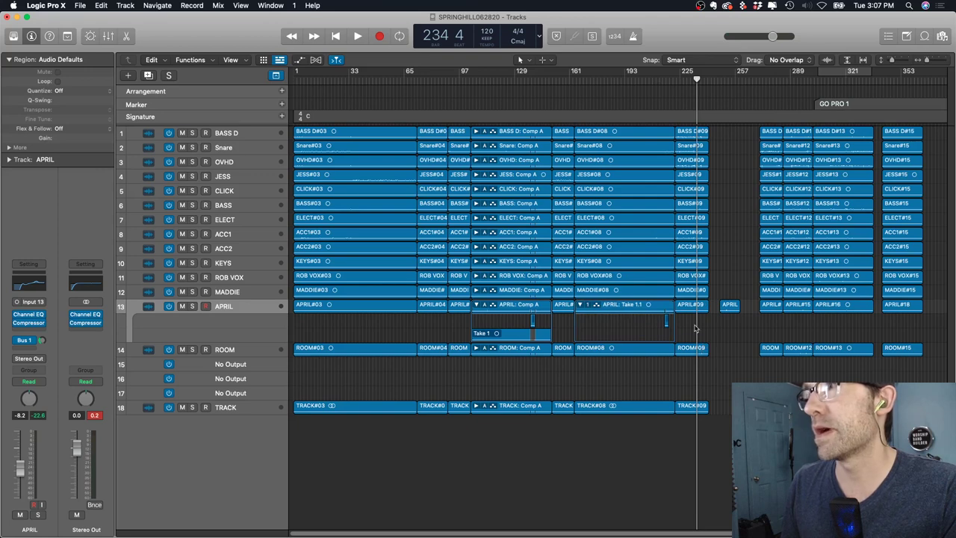
Select APRIL#09, enlarge the APRIL track to show waveforms, and play from bar 228
{"action": "left_click", "coordinate": [684, 305]}
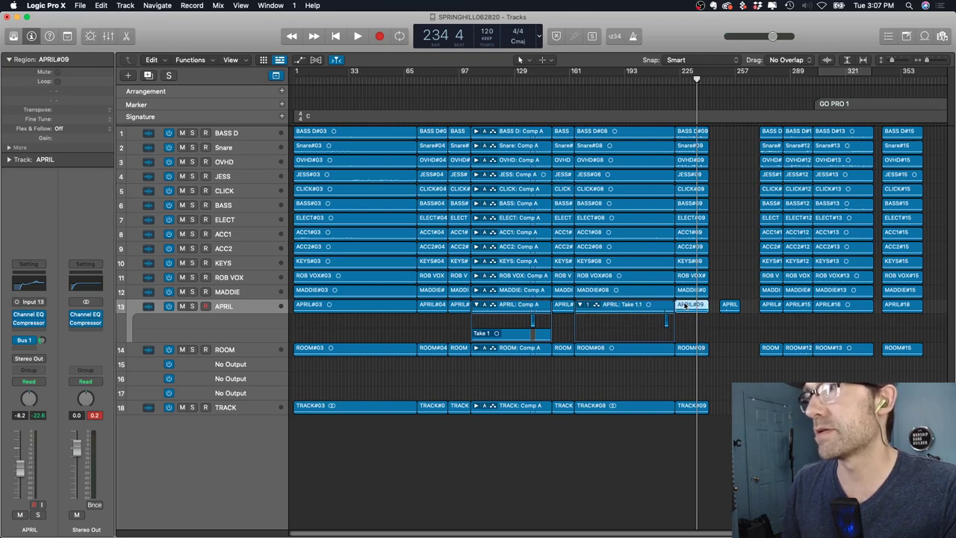
{"action": "left_click_drag", "start_coordinate": [224, 342], "coordinate": [224, 387]}
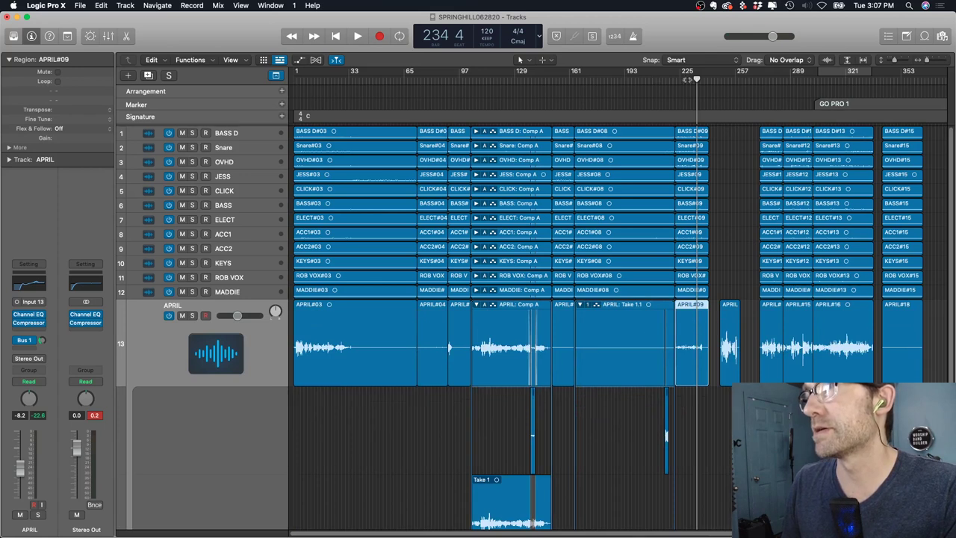
{"action": "left_click", "coordinate": [685, 83]}
{"action": "key", "text": "space"}
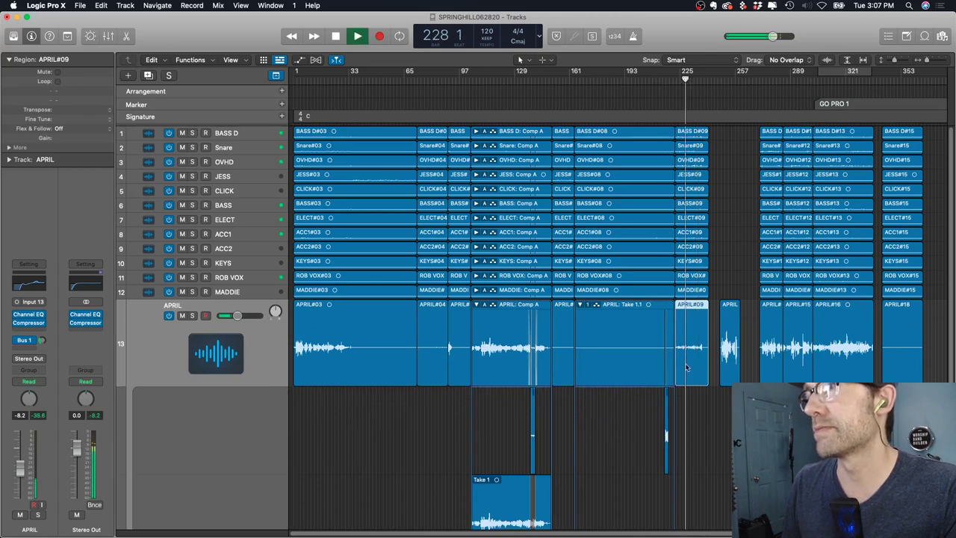
{"action": "right_click", "coordinate": [700, 306]}
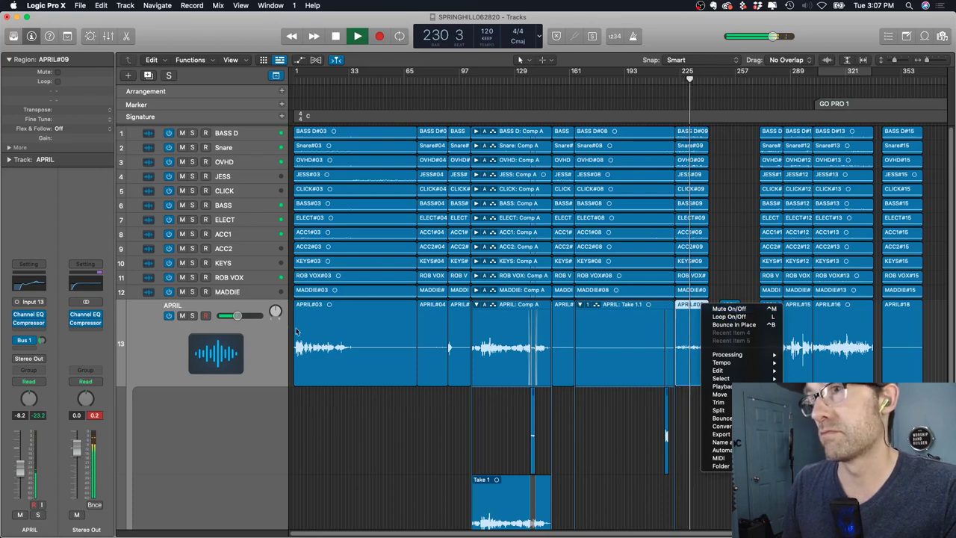
Dismiss the 'No input source selected!' alert twice and play from bar 276
{"action": "left_click", "coordinate": [206, 316]}
{"action": "left_click", "coordinate": [205, 315]}
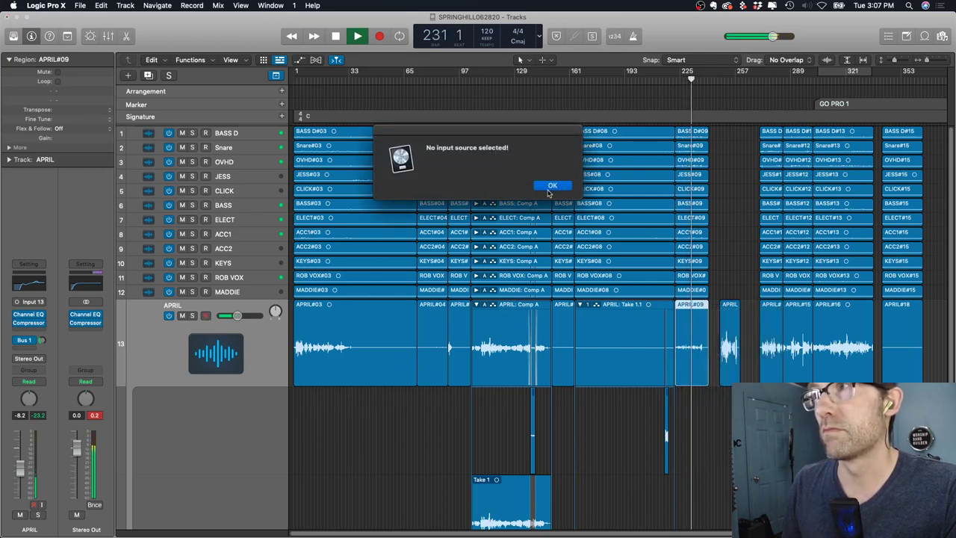
{"action": "left_click", "coordinate": [552, 186]}
{"action": "key", "text": "x"}
{"action": "key", "text": "x"}
{"action": "left_click", "coordinate": [206, 315]}
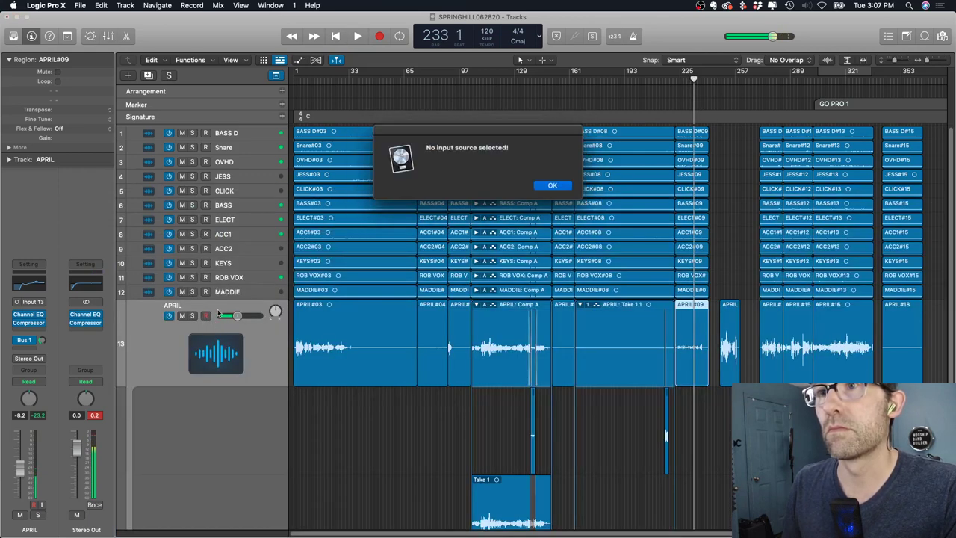
{"action": "left_click", "coordinate": [552, 186]}
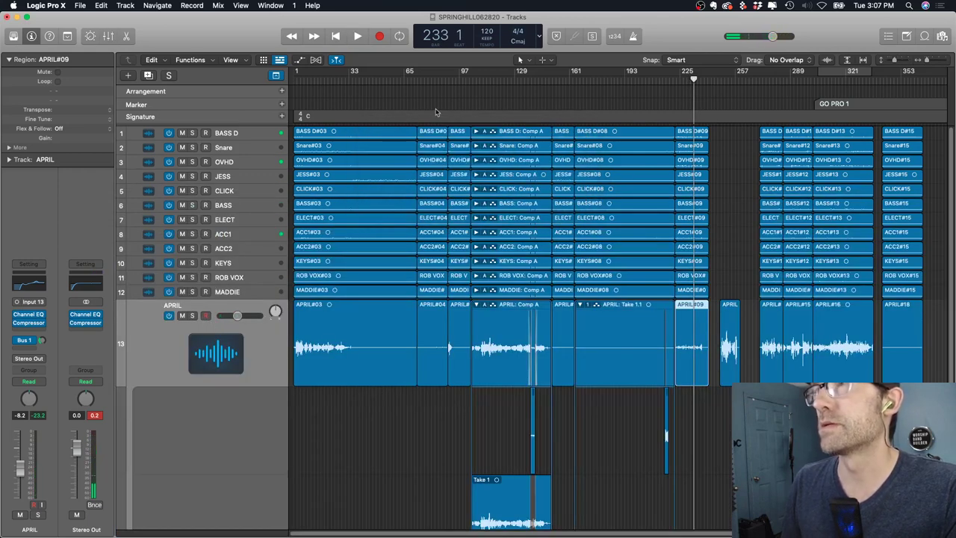
{"action": "left_click", "coordinate": [769, 81]}
{"action": "key", "text": "space"}
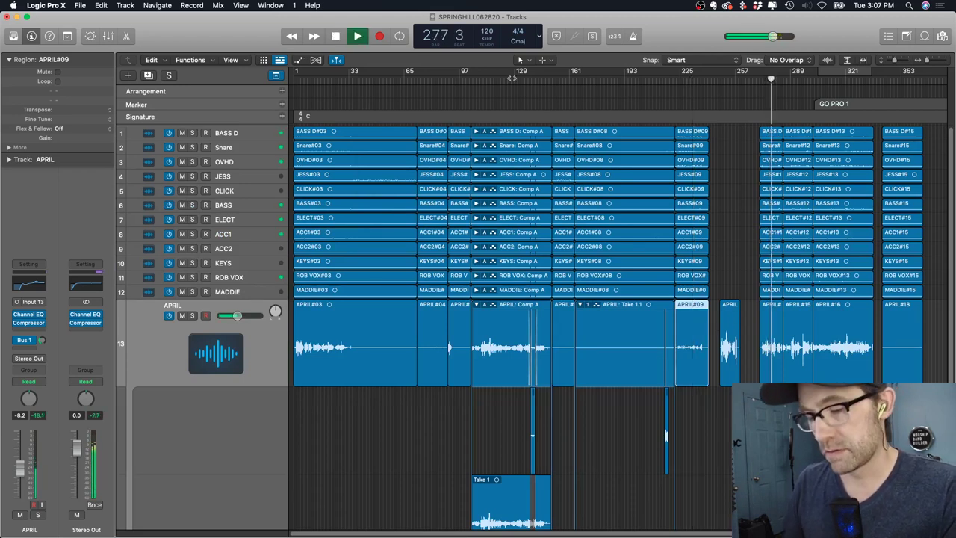
Lower APRIL to -12.4 dB in the Mixer and review its Channel EQ during playback
{"action": "key", "text": "space"}
{"action": "key", "text": "x"}
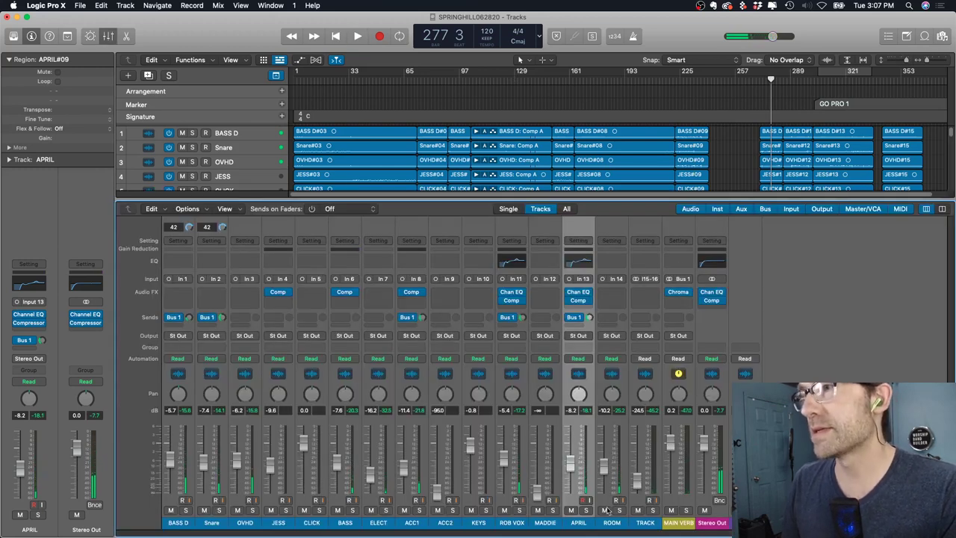
{"action": "mouse_move", "coordinate": [570, 460]}
{"action": "left_mouse_down"}
{"action": "mouse_move", "coordinate": [570, 472]}
{"action": "mouse_move", "coordinate": [570, 463]}
{"action": "left_mouse_up"}
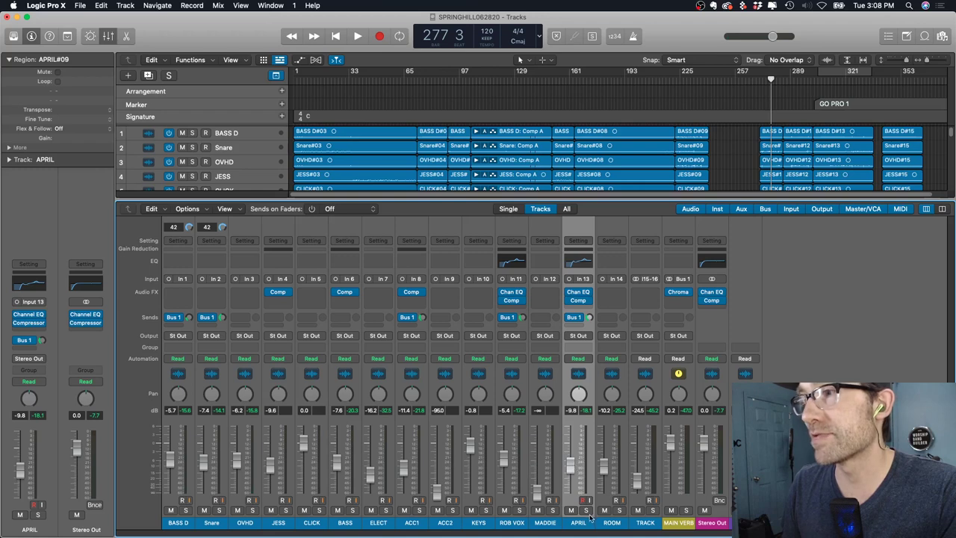
{"action": "key", "text": "space"}
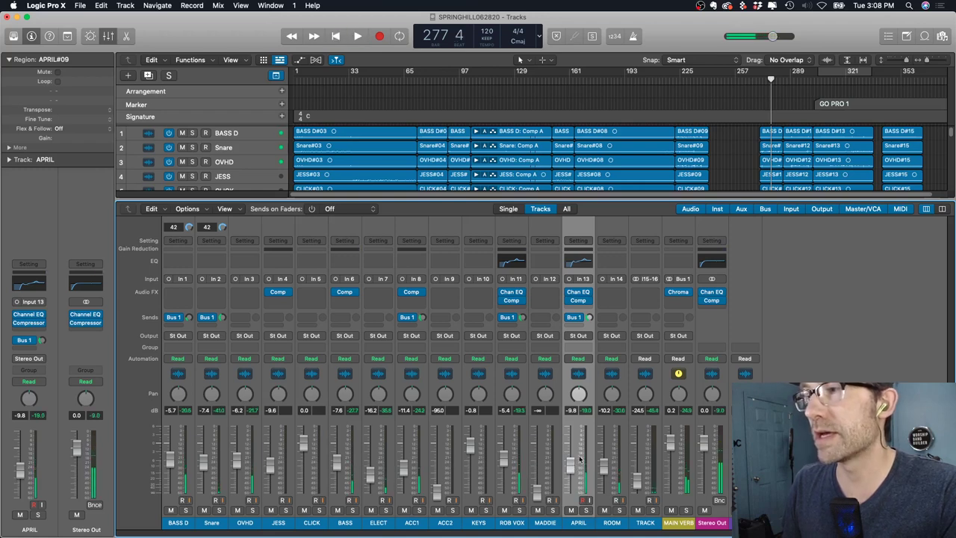
{"action": "left_click_drag", "start_coordinate": [582, 465], "coordinate": [582, 471]}
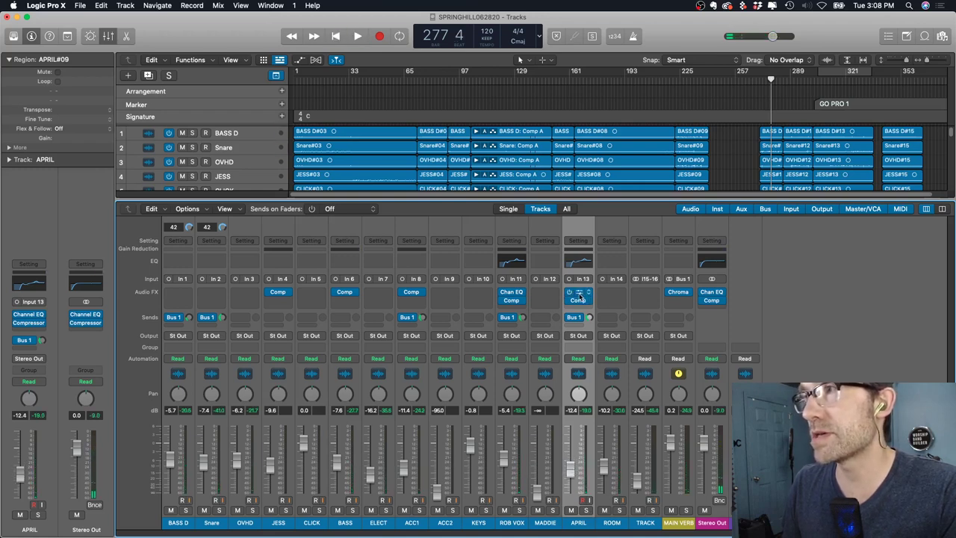
{"action": "left_click", "coordinate": [578, 294]}
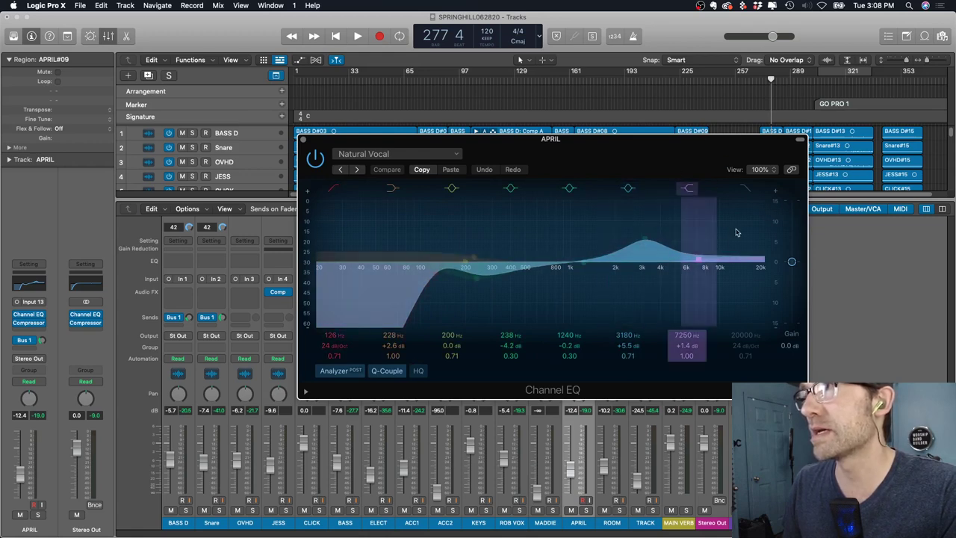
{"action": "key", "text": "space"}
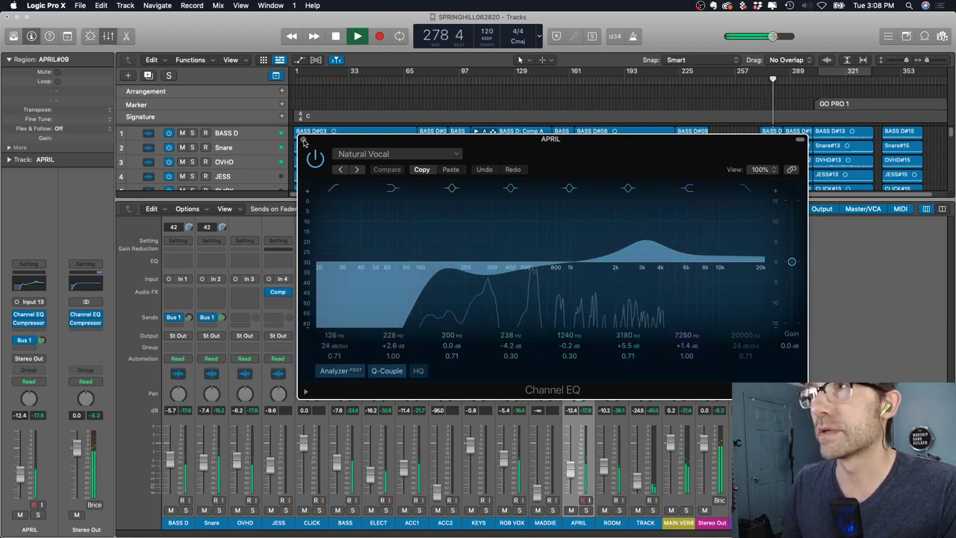
{"action": "key", "text": "super+w"}
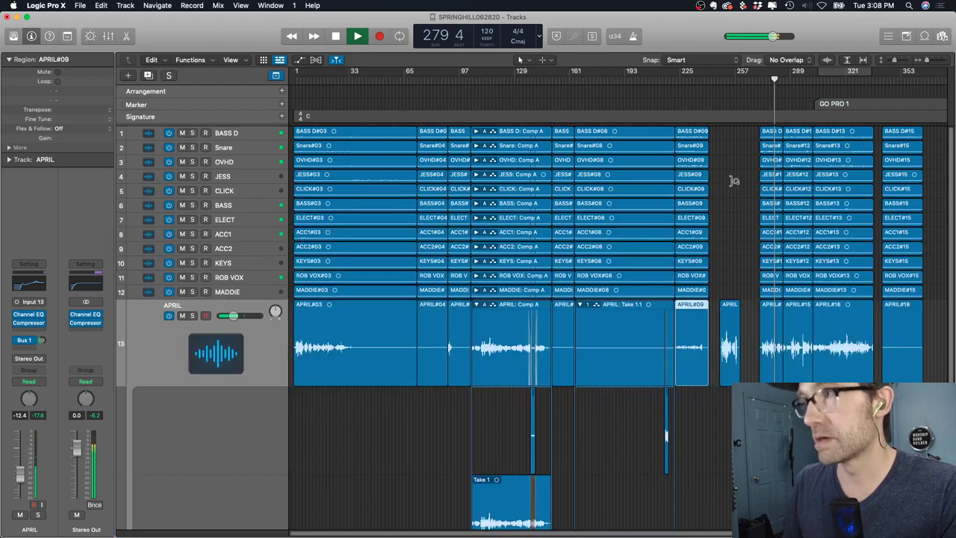
Back in the track list, set APRIL to -14.0 dB and shrink the APRIL track height
{"action": "key", "text": "x"}
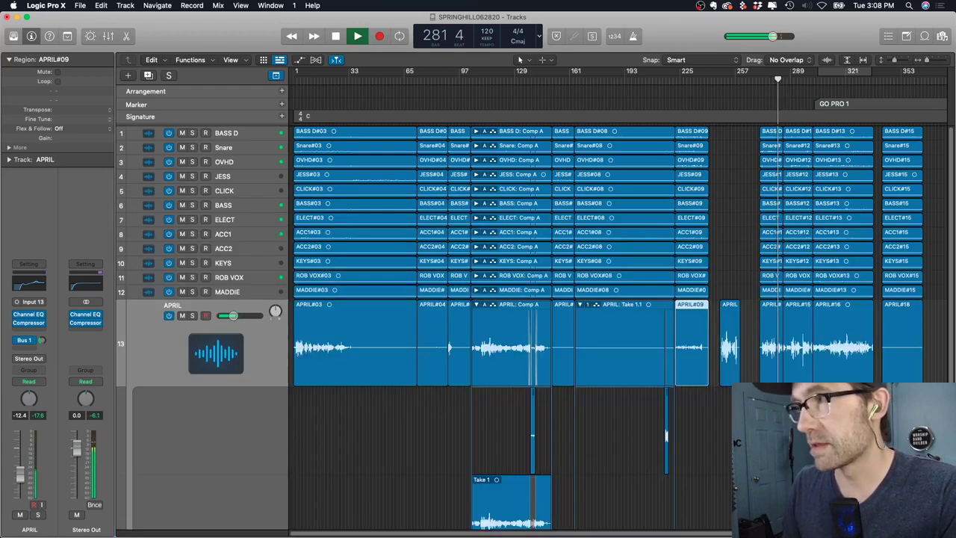
{"action": "left_click", "coordinate": [260, 345]}
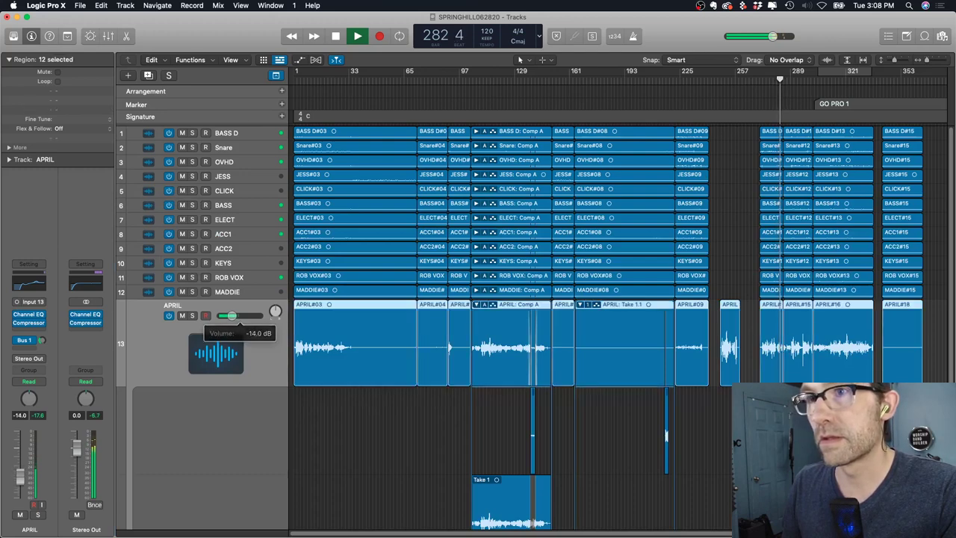
{"action": "left_click_drag", "start_coordinate": [262, 387], "coordinate": [262, 304]}
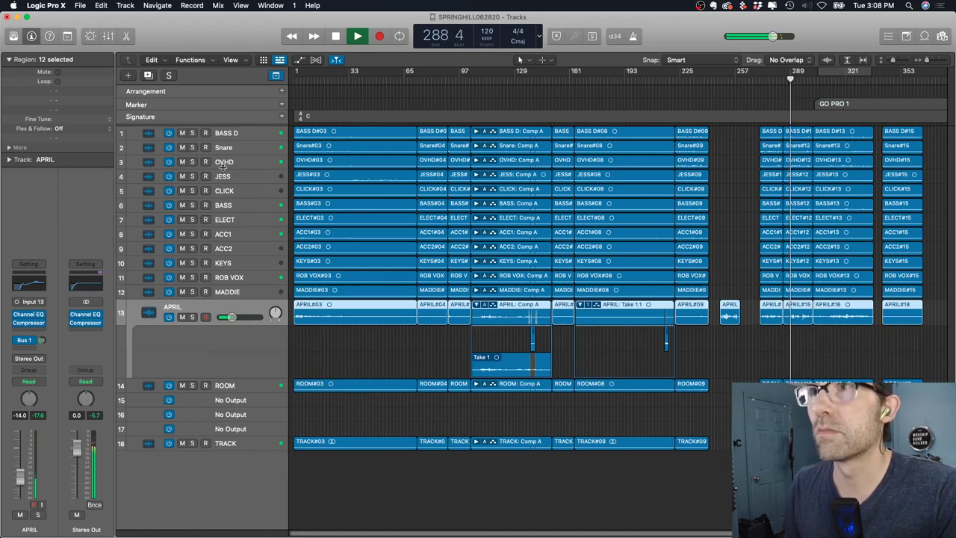
Solo BASS, enlarge its lane, and jump playback through bars 111, 130, 142 and 279
{"action": "left_click", "coordinate": [192, 205]}
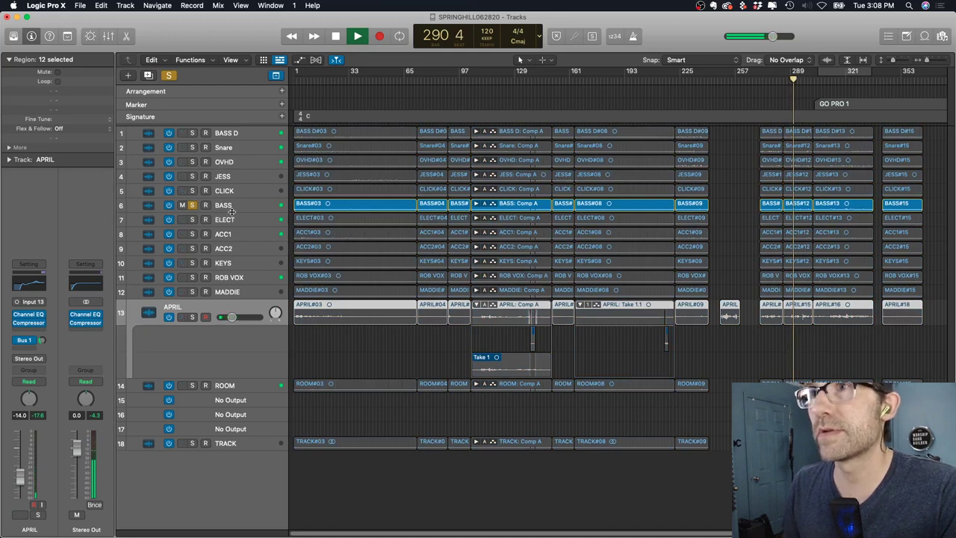
{"action": "key", "text": "ctrl+z"}
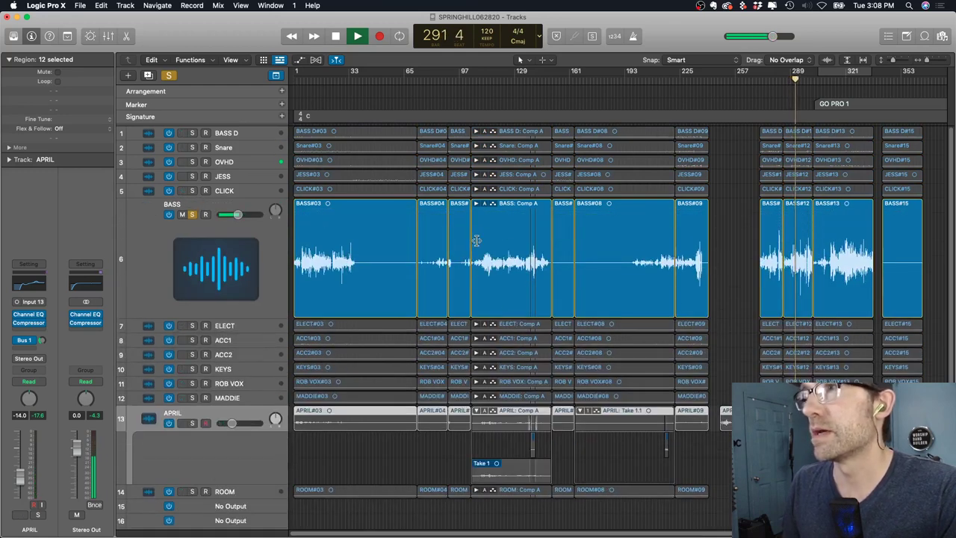
{"action": "left_click", "coordinate": [484, 86]}
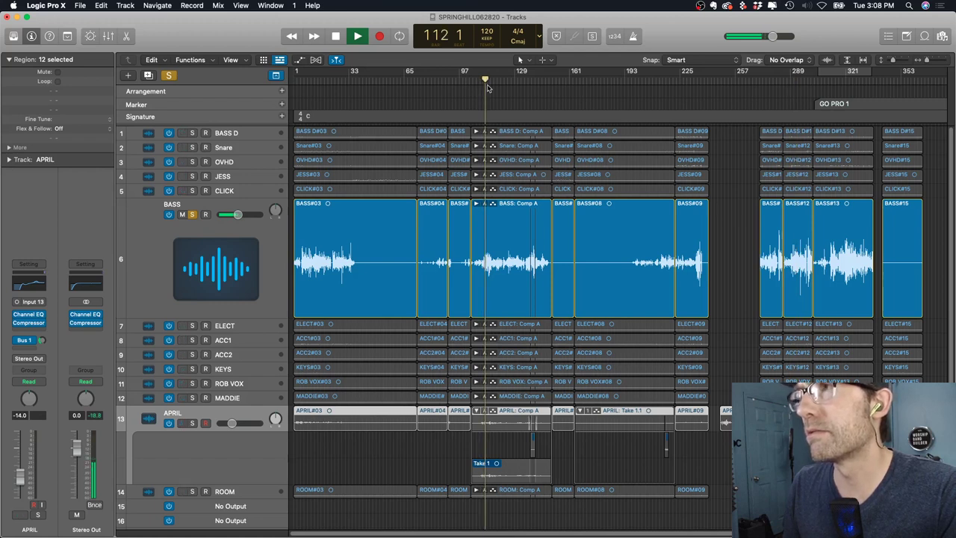
{"action": "left_click", "coordinate": [515, 79]}
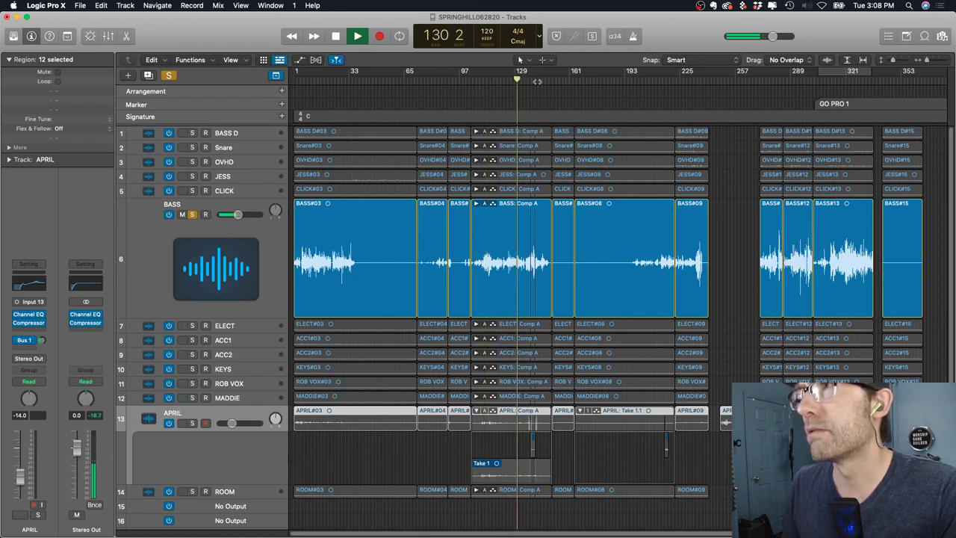
{"action": "left_click", "coordinate": [536, 80]}
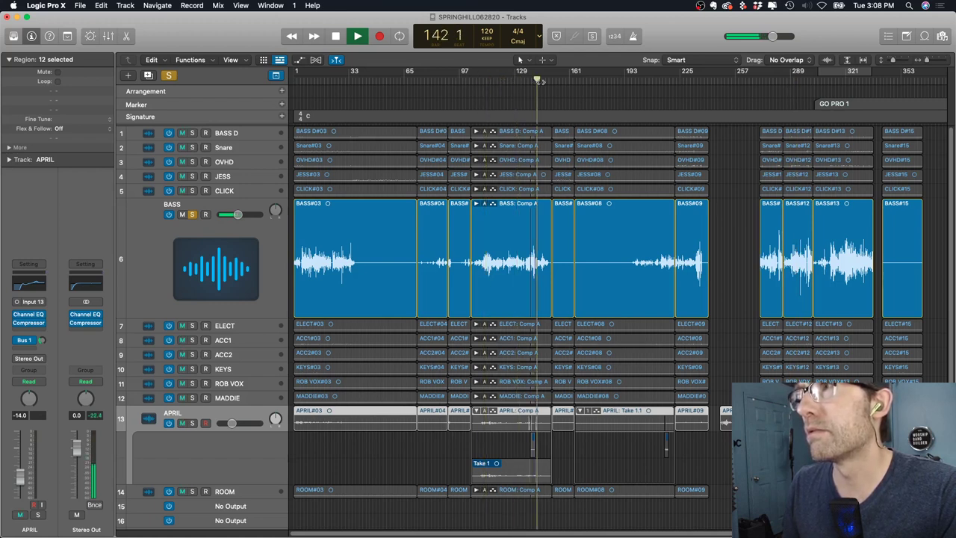
{"action": "left_click", "coordinate": [773, 83]}
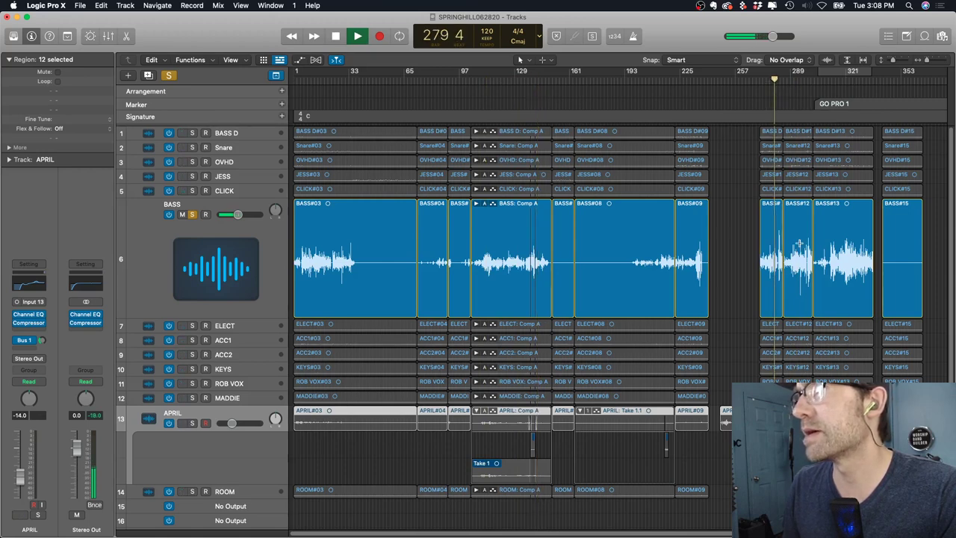
Shrink track rows to fit every track, scrub back to bar 308, and zoom in on bars 301–329
{"action": "key", "text": "super+Up"}
{"action": "key", "text": "super+Down"}
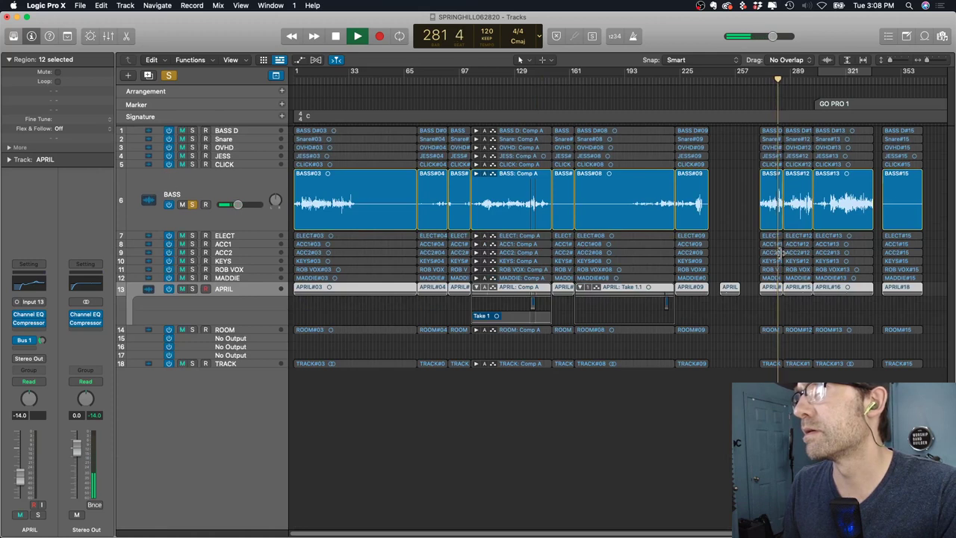
{"action": "key", "text": "ctrl+m"}
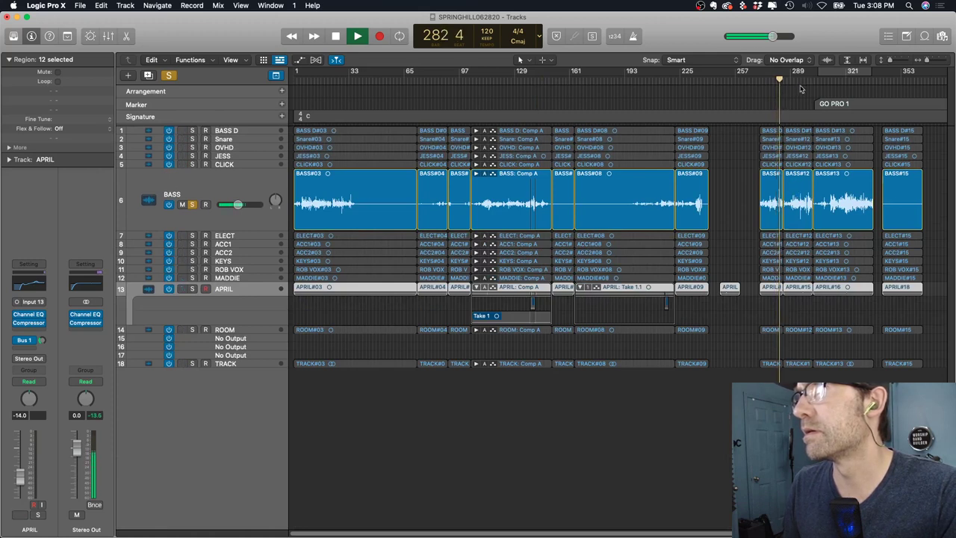
{"action": "left_click", "coordinate": [802, 77]}
{"action": "left_click", "coordinate": [847, 81]}
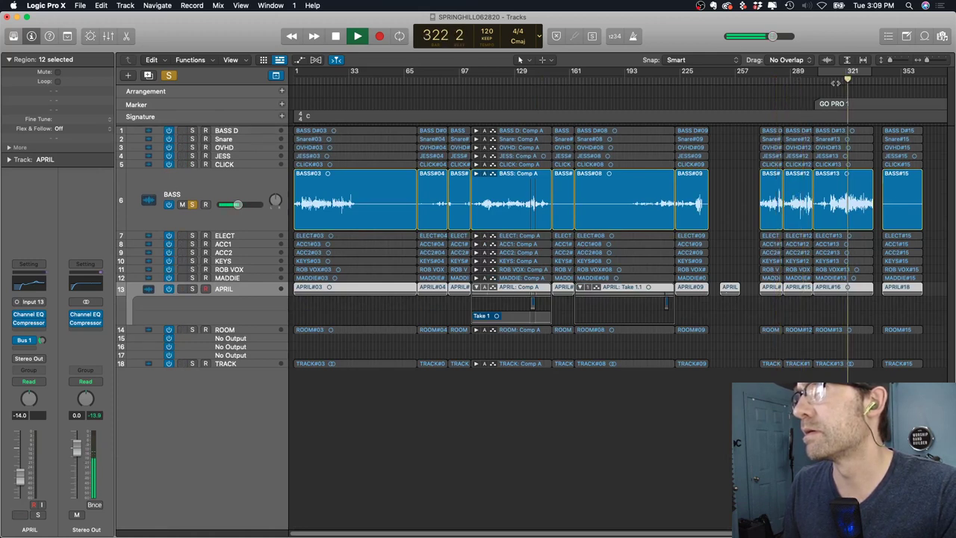
{"action": "left_click_drag", "start_coordinate": [836, 83], "coordinate": [822, 80]}
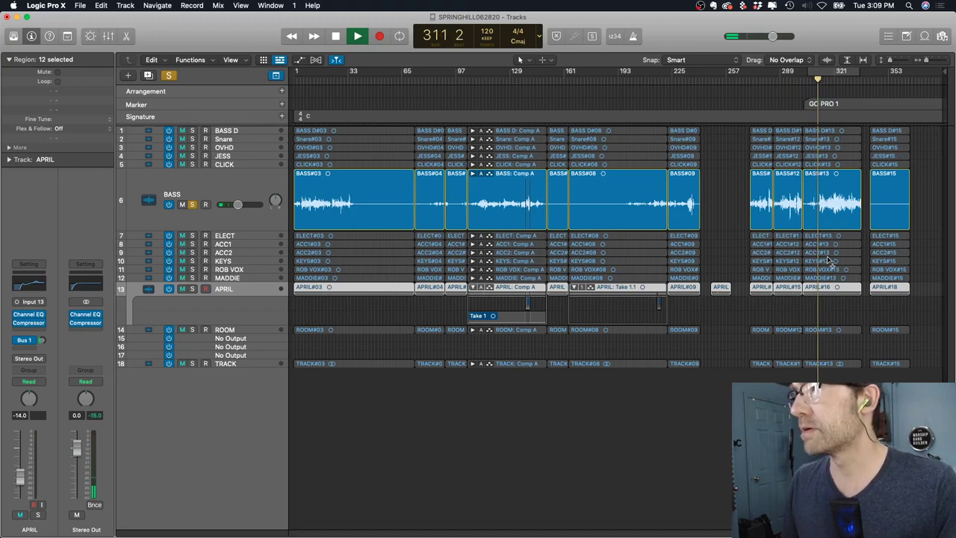
{"action": "key", "text": "z"}
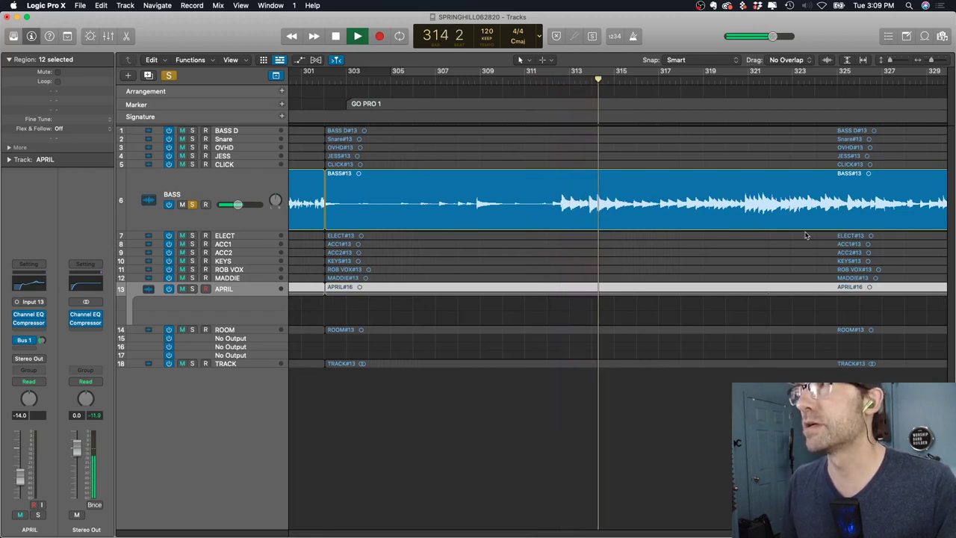
Move playback to bar 320 and solo BASS D, Snare and OVHD alongside BASS
{"action": "left_click", "coordinate": [743, 88]}
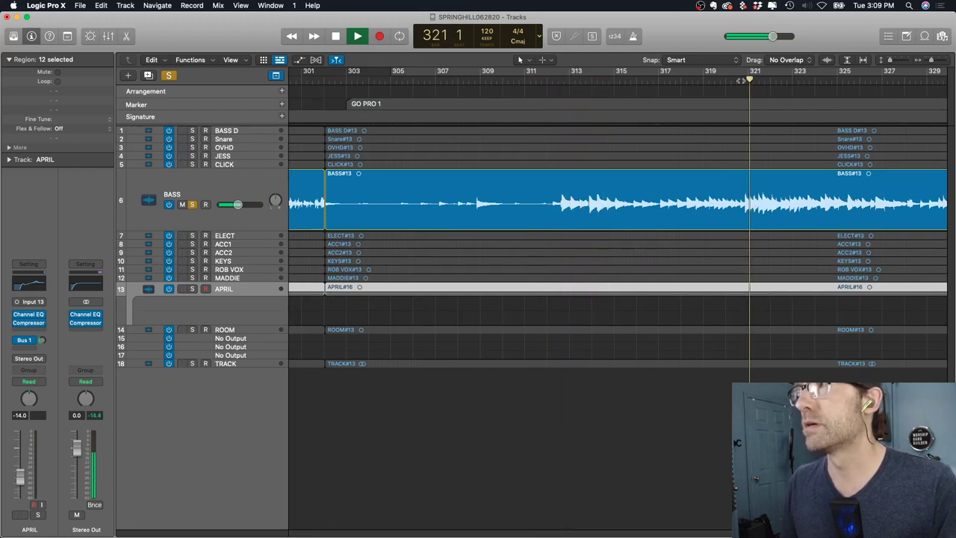
{"action": "left_click", "coordinate": [737, 88]}
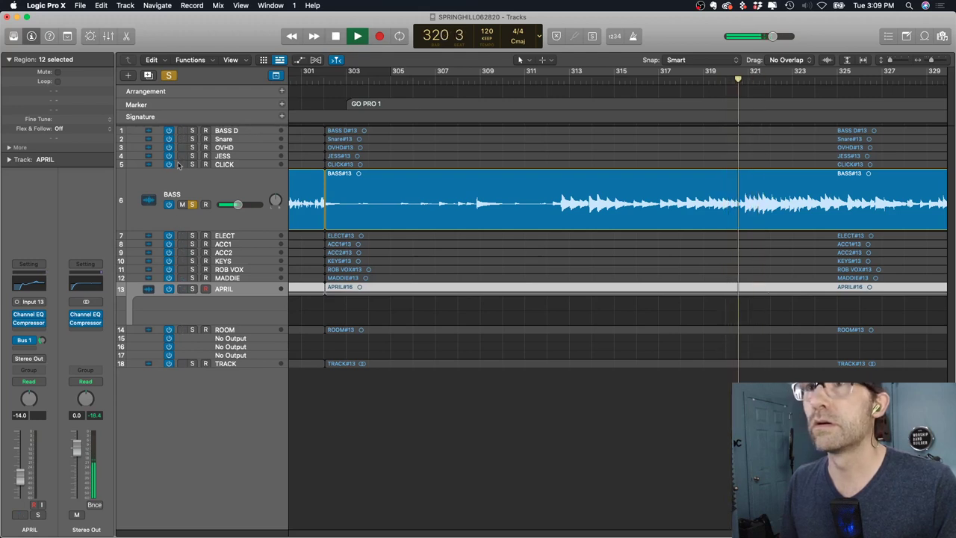
{"action": "left_click", "coordinate": [192, 130]}
{"action": "left_click", "coordinate": [192, 139]}
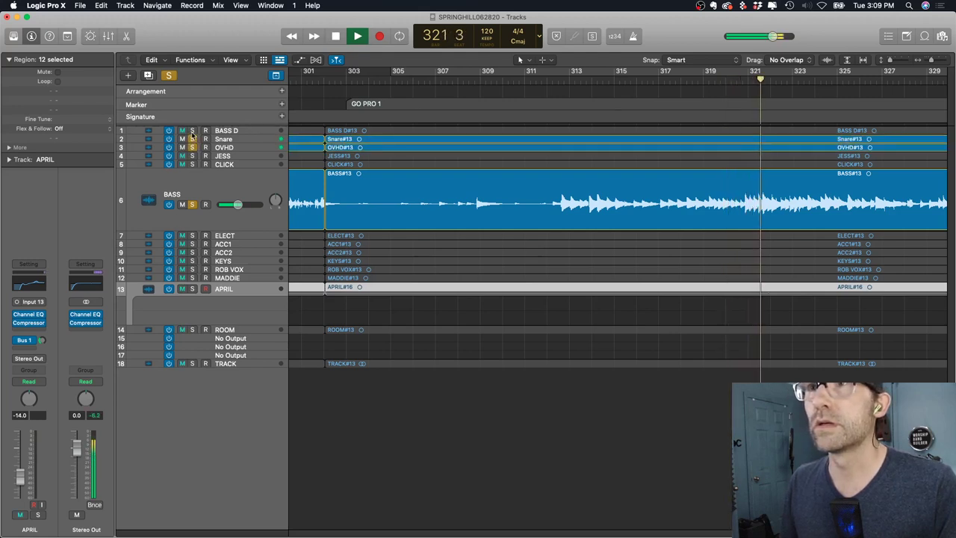
{"action": "left_click", "coordinate": [192, 147]}
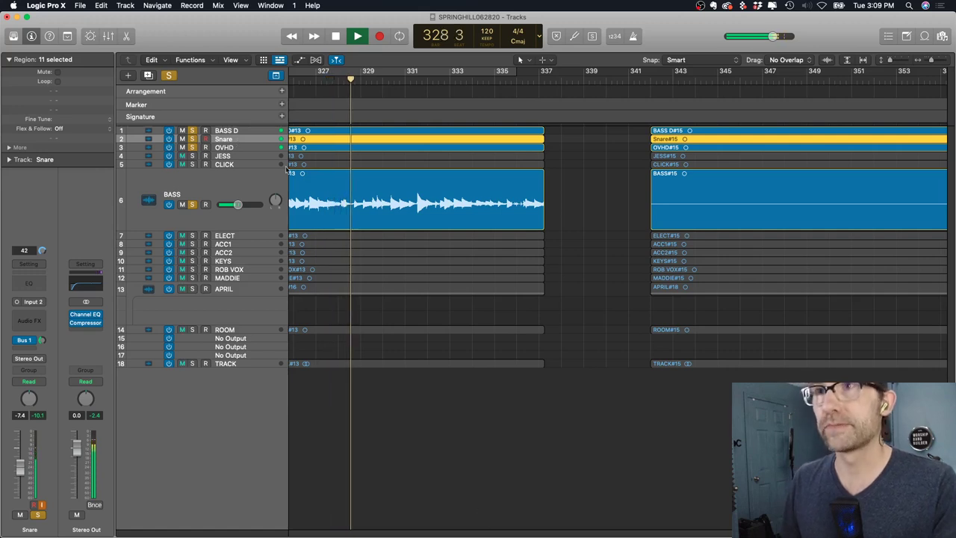
Stop playback, check the Mac's audio output device, and show the mixer beneath the tracks
{"action": "key", "text": "space"}
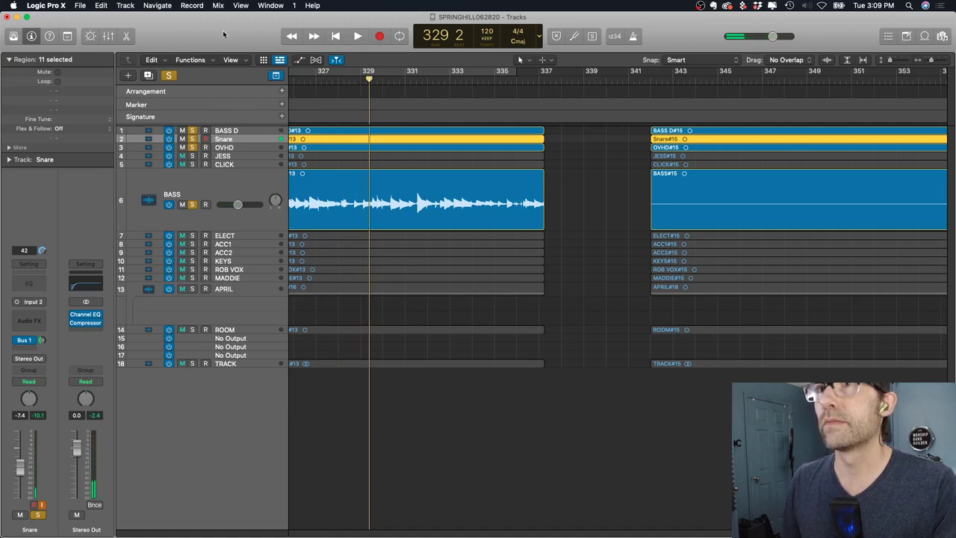
{"action": "left_click", "coordinate": [806, 6]}
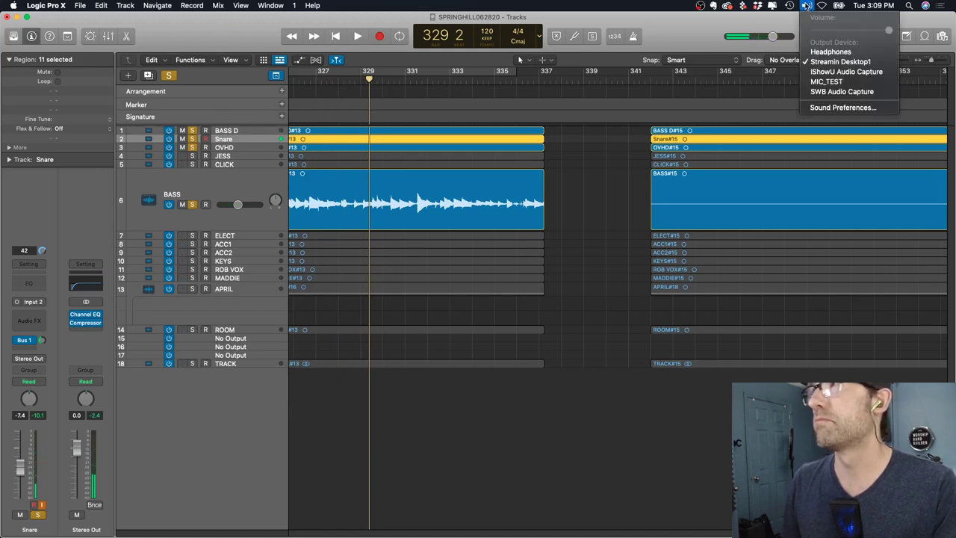
{"action": "left_click", "coordinate": [806, 6]}
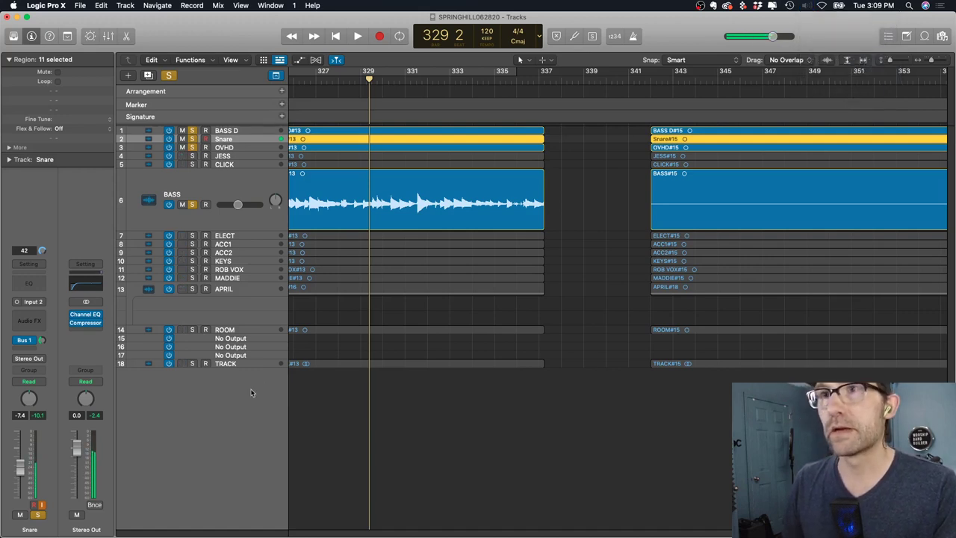
{"action": "key", "text": "x"}
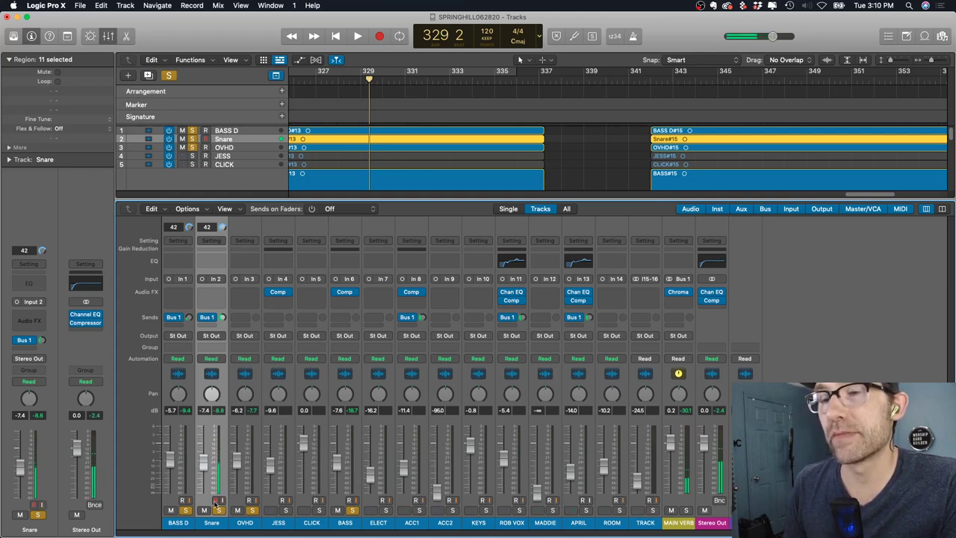
Keep Snare's input on Input 2, disarm its record button, and unsolo the drum and bass tracks
{"action": "left_click", "coordinate": [216, 279]}
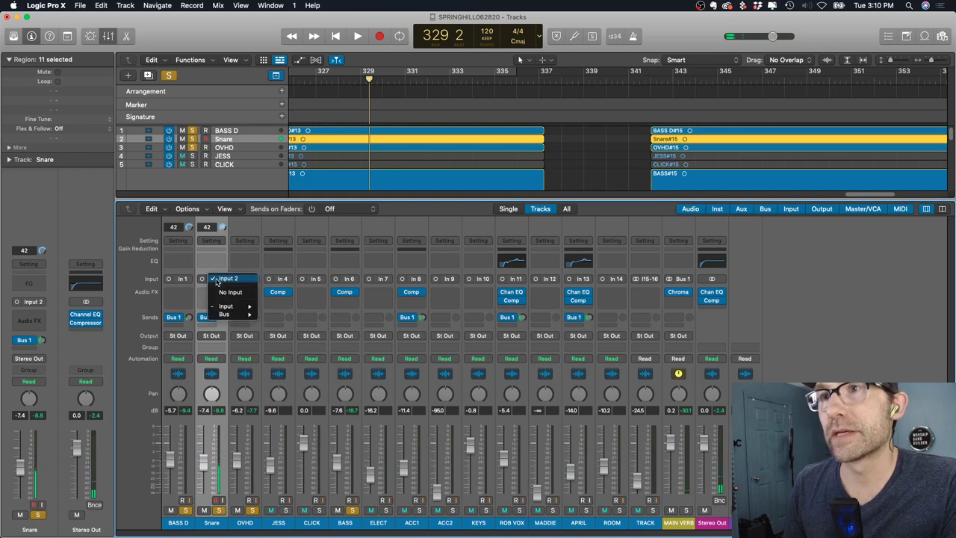
{"action": "left_click", "coordinate": [216, 280]}
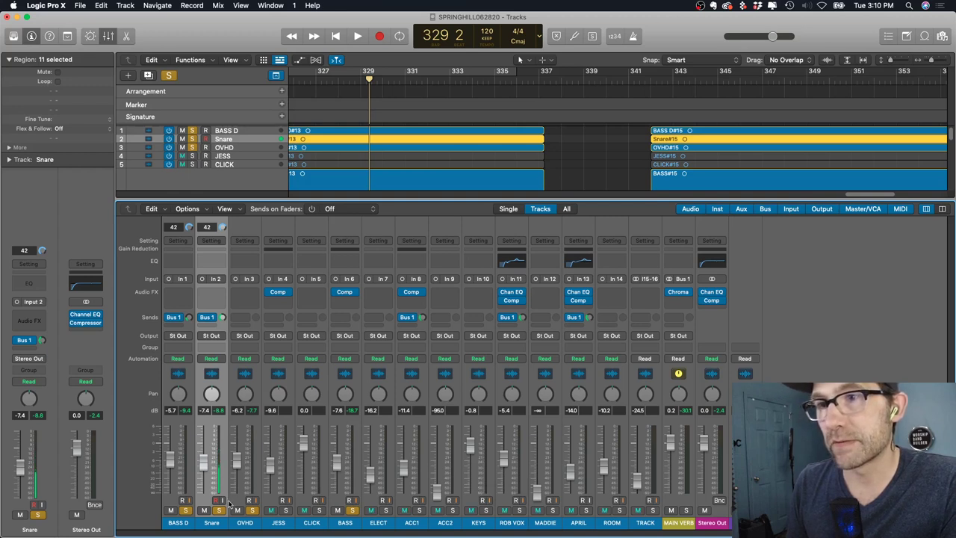
{"action": "left_click", "coordinate": [222, 500]}
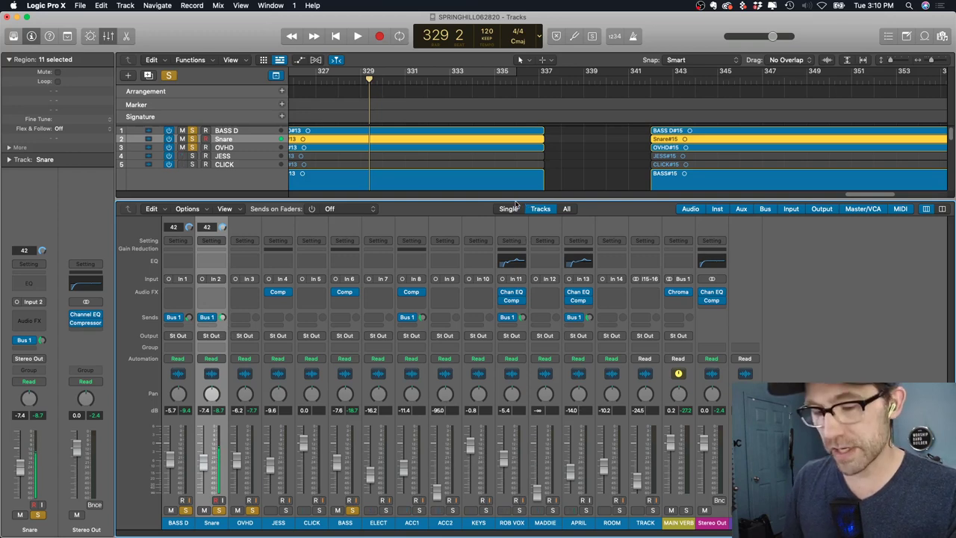
{"action": "key", "text": "x"}
{"action": "key", "text": "x"}
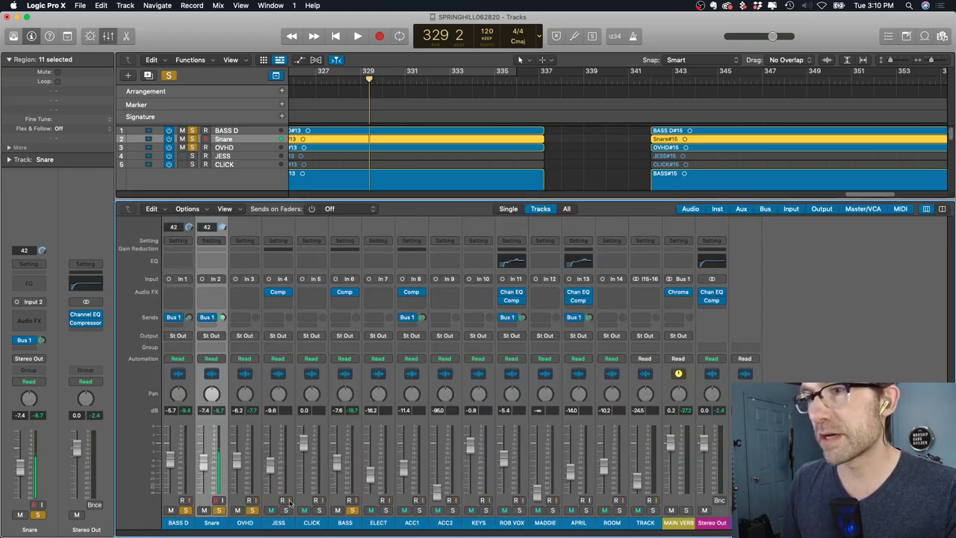
{"action": "left_click", "coordinate": [216, 500]}
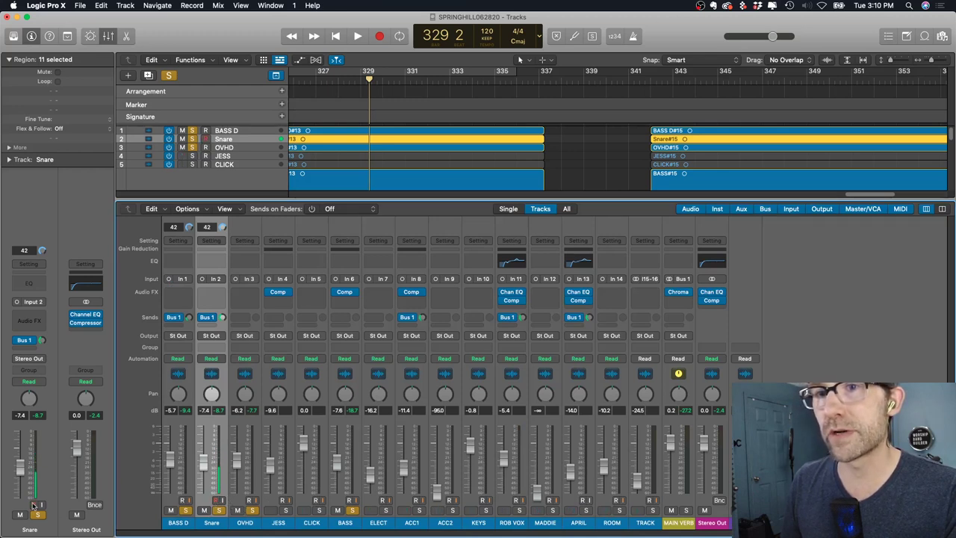
{"action": "left_click_drag", "start_coordinate": [186, 511], "coordinate": [401, 511]}
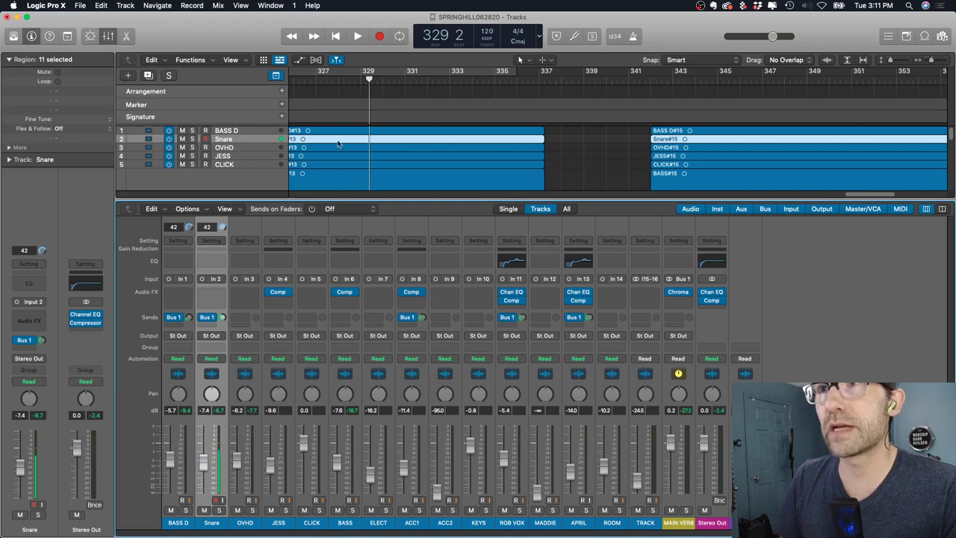
Re-arm Snare for recording, dismiss the no-input-source warning, and hide the mixer
{"action": "left_click", "coordinate": [205, 140]}
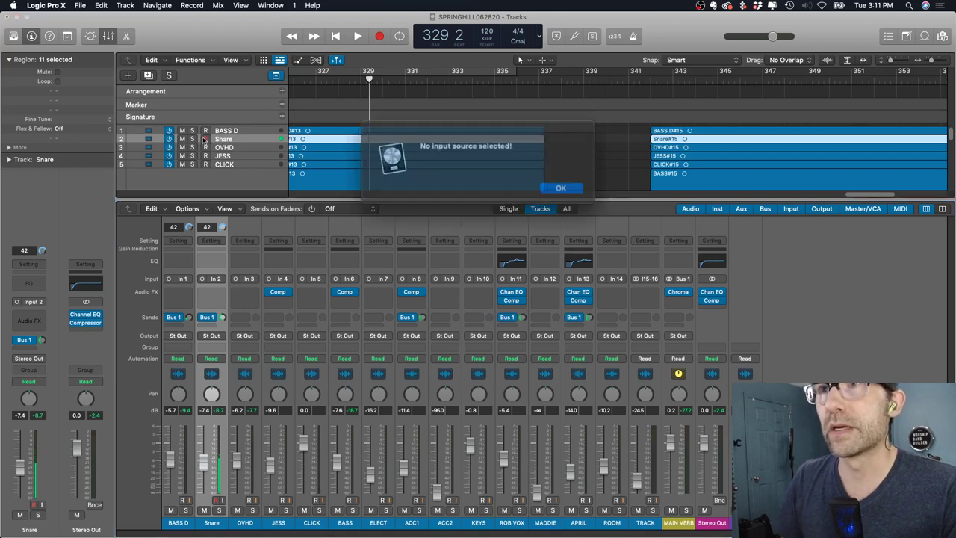
{"action": "left_click", "coordinate": [553, 186]}
{"action": "key", "text": "x"}
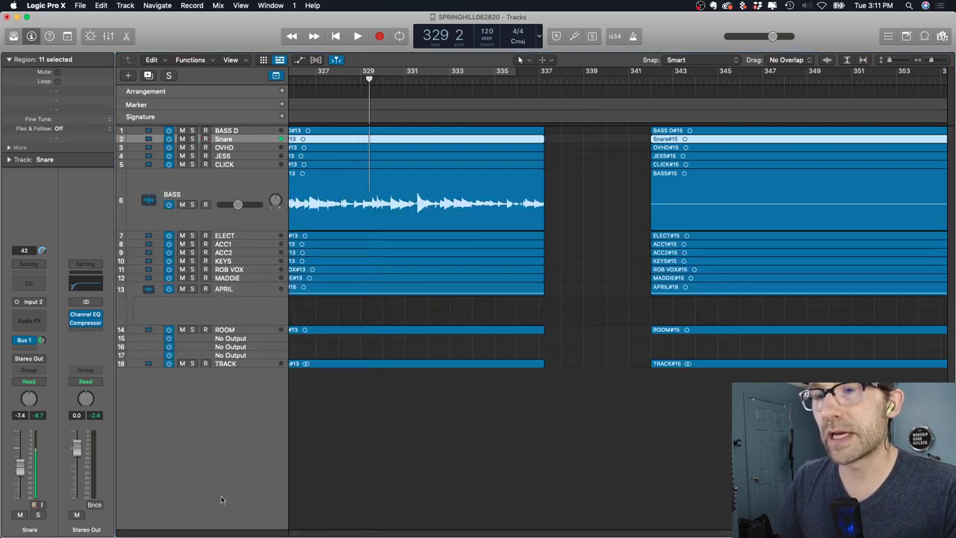
{"action": "key", "text": "x"}
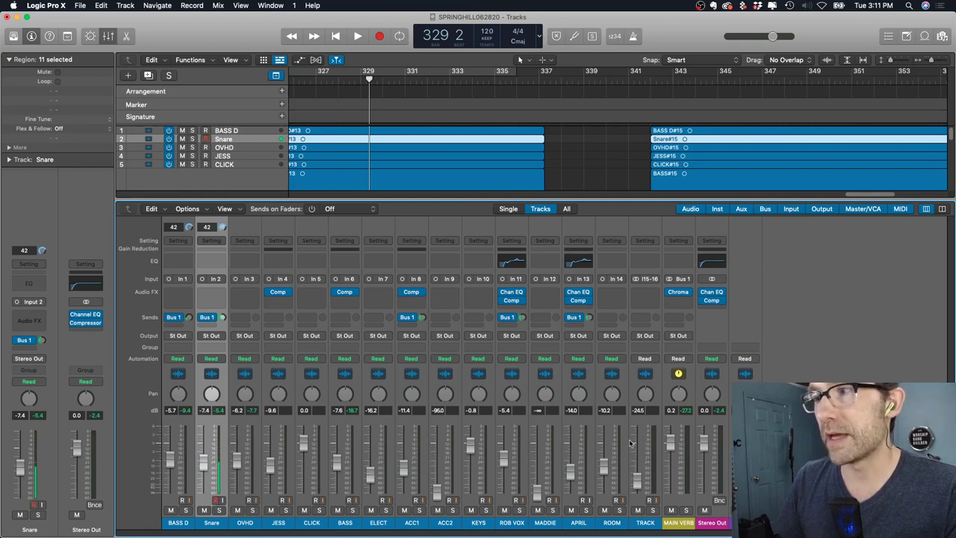
{"action": "key", "text": "x"}
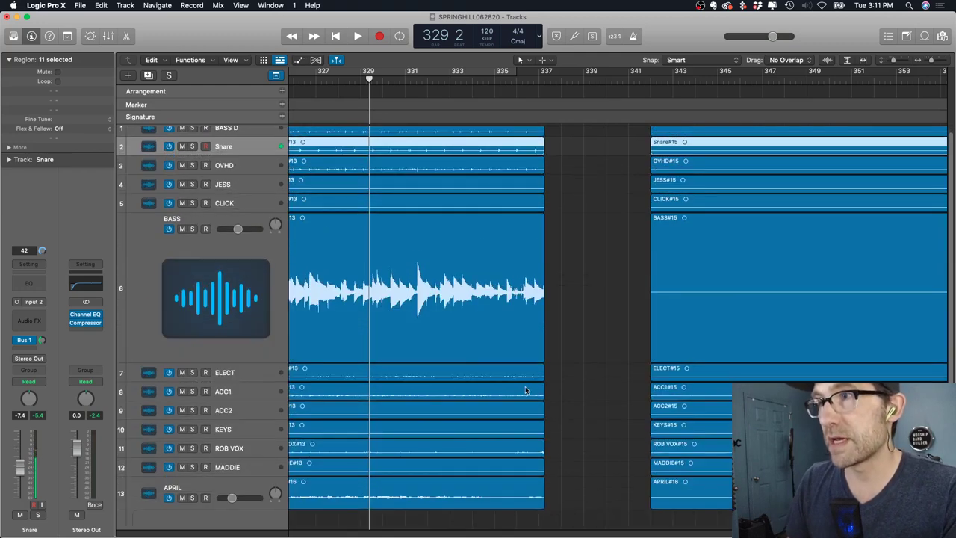
Scroll the arrangement, then delete APRIL's Take 1.1 region and undo the deletion
{"action": "scroll", "coordinate": [525, 389], "scroll_direction": "down", "scroll_amount": 5}
{"action": "scroll", "coordinate": [541, 384], "scroll_direction": "down", "scroll_amount": 6}
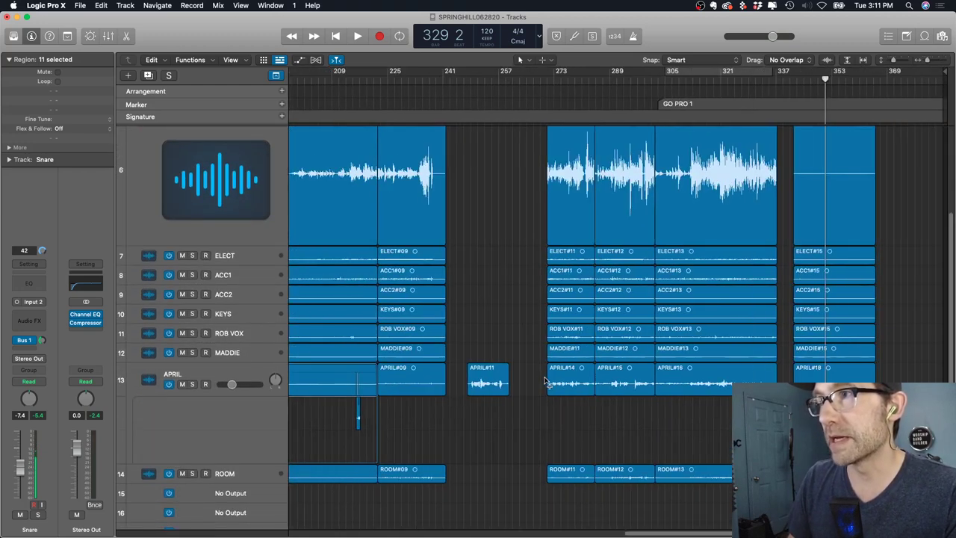
{"action": "scroll", "coordinate": [545, 382], "scroll_direction": "down", "scroll_amount": 3}
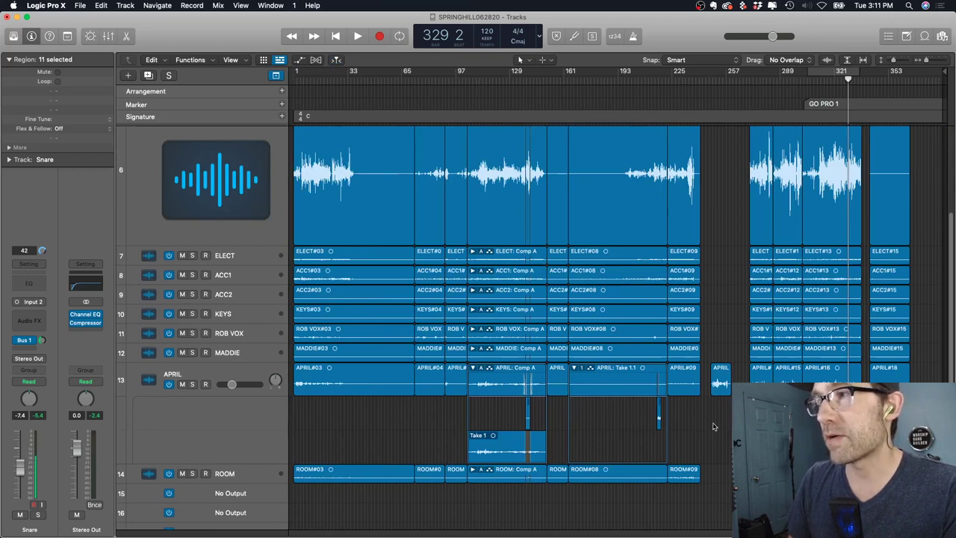
{"action": "left_click_drag", "start_coordinate": [697, 451], "coordinate": [442, 418]}
{"action": "key", "text": "Delete"}
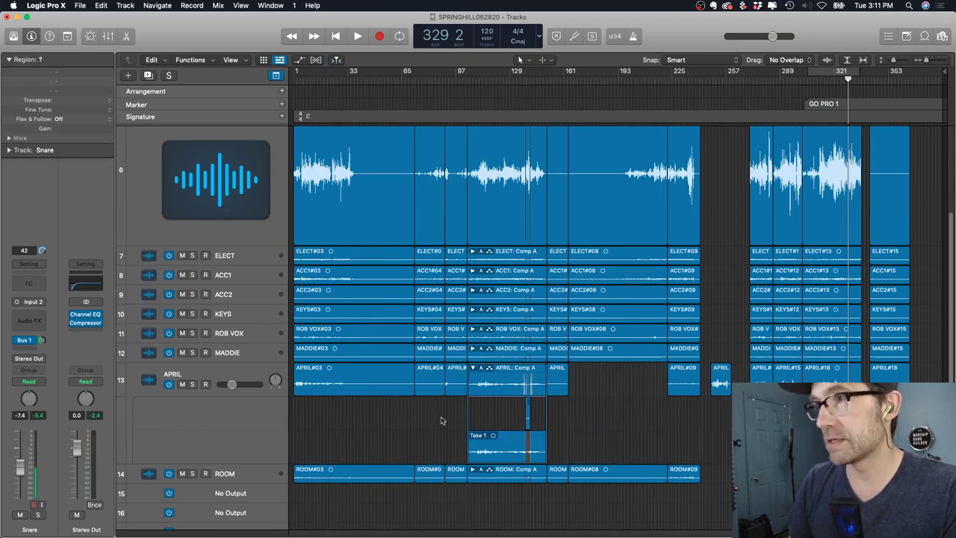
{"action": "key", "text": "super+z"}
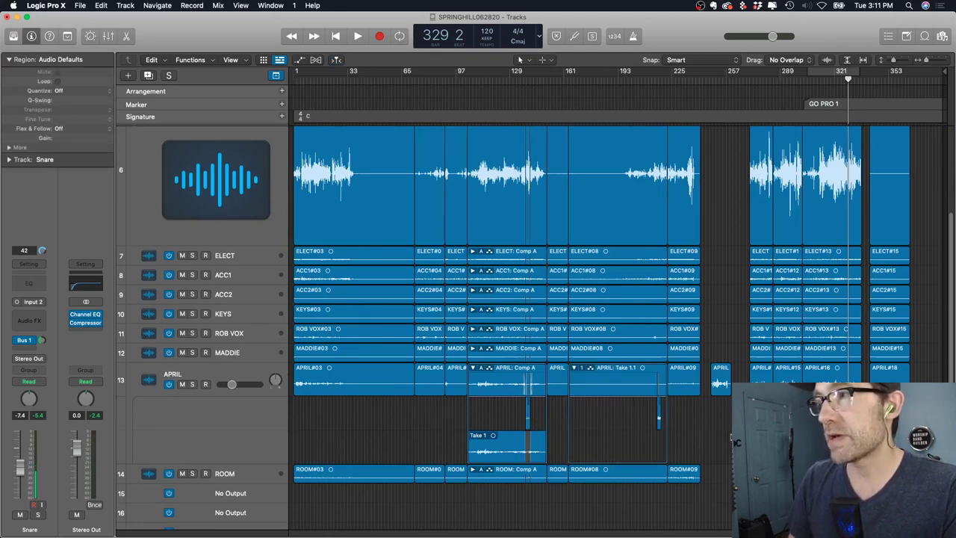